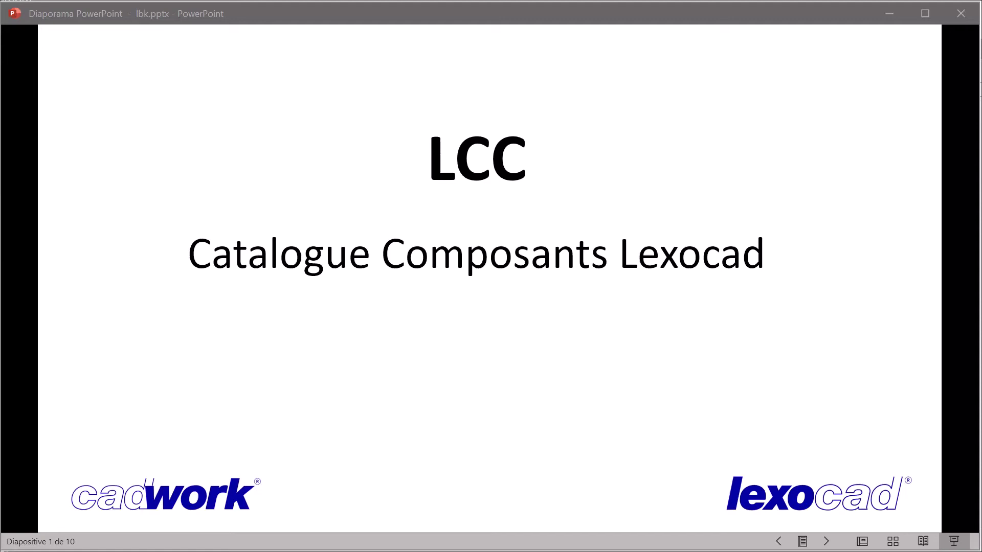
- Advance the lbk.pptx slideshow to slide 3, '1. Défi Relation 1:n'
{"action": "left_click", "coordinate": [857, 252]}
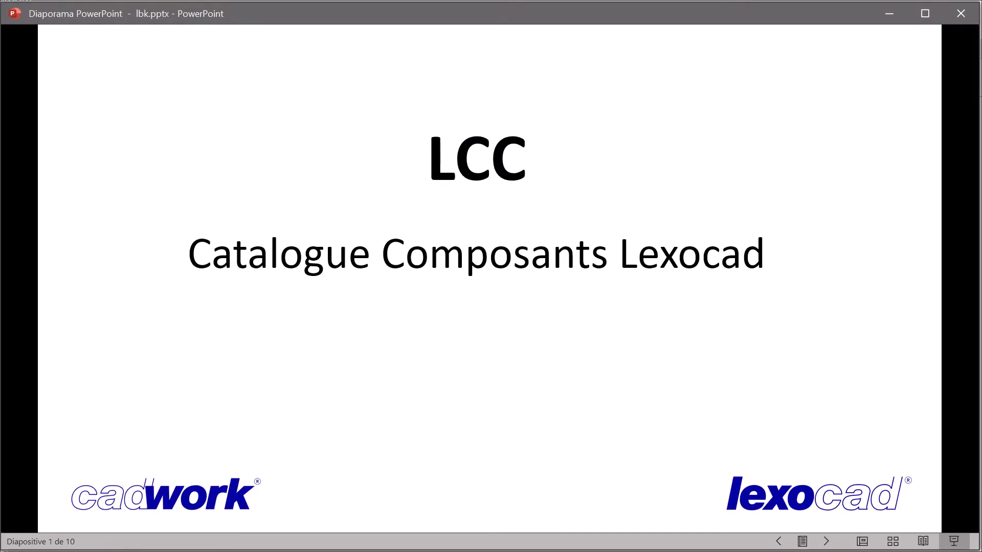
{"action": "key", "text": "Right"}
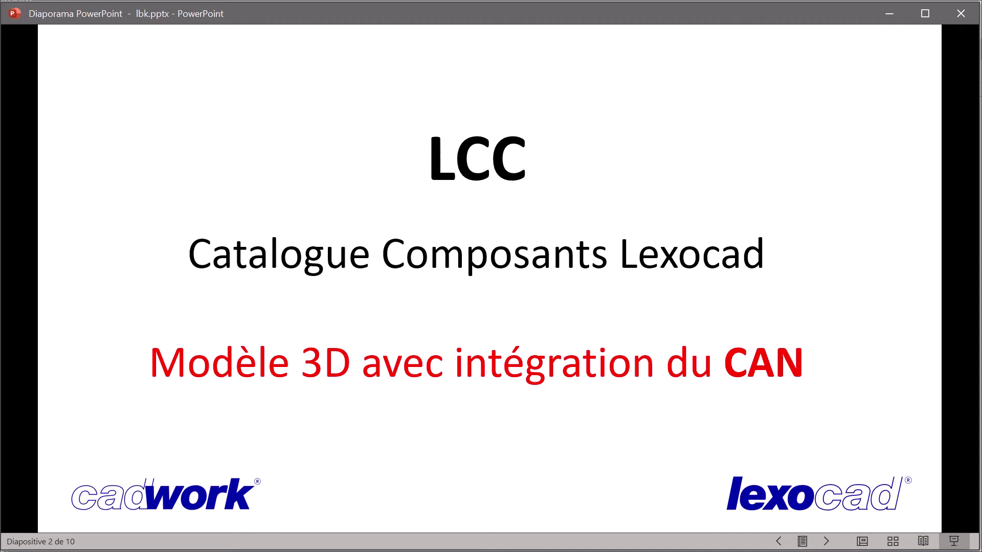
{"action": "key", "text": "Right"}
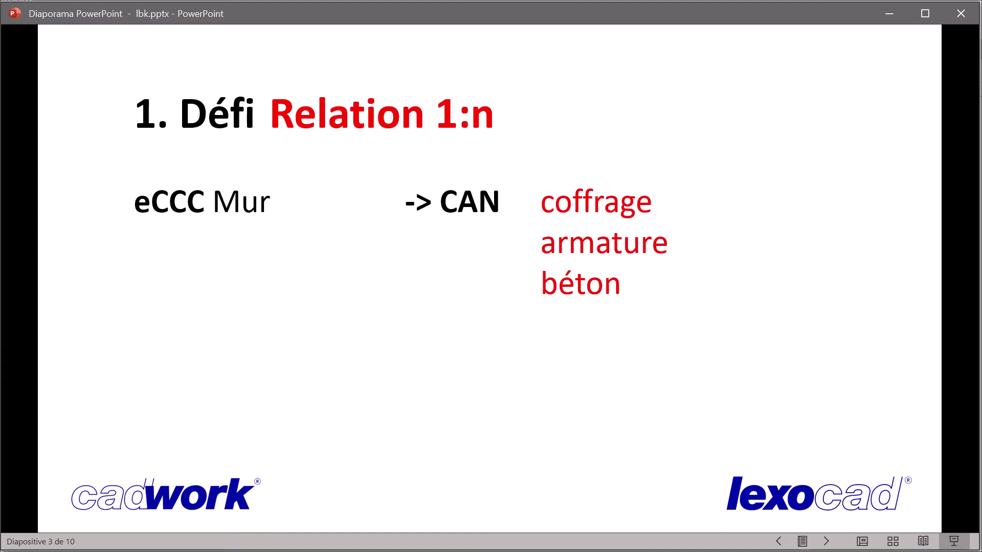
- Advance the slideshow to slide 4, '2. Défi Règles de mesures'
{"action": "key", "text": "Right"}
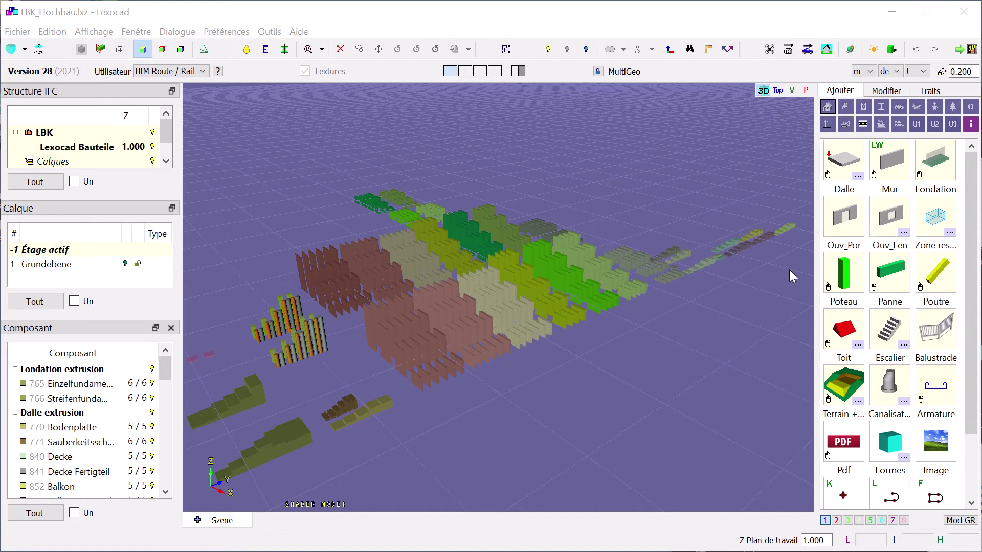
- Open Gestion des composants from the Dialogue menu
{"action": "left_click", "coordinate": [177, 31]}
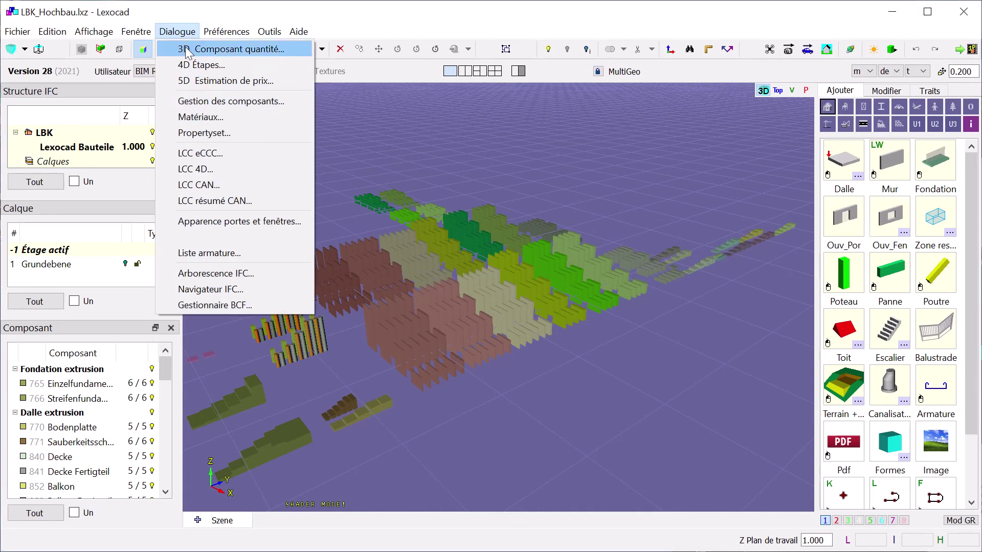
{"action": "left_click", "coordinate": [214, 102]}
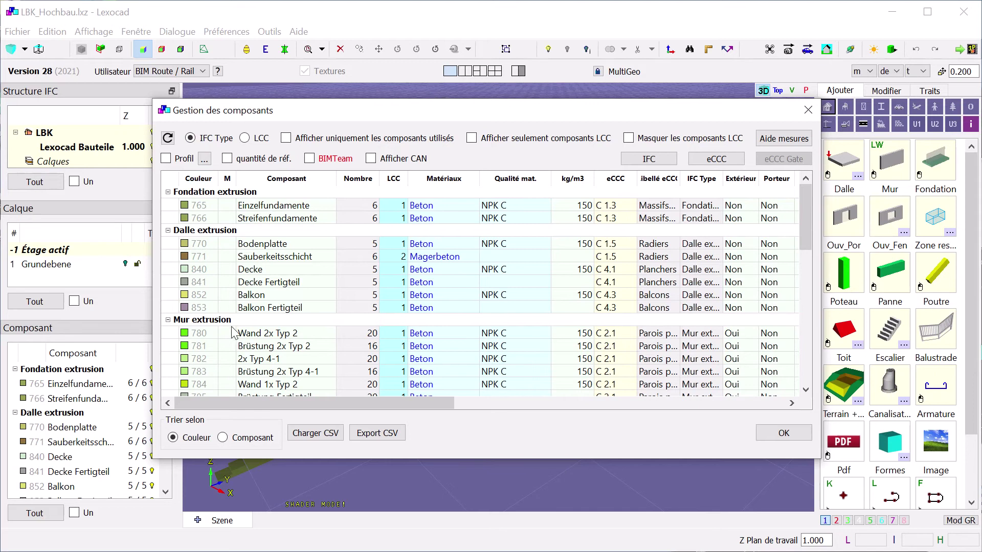
- Select the Wand 2x Typ 2 row, widen the Libellé eCCC column, and group by LCC
{"action": "left_click", "coordinate": [205, 334]}
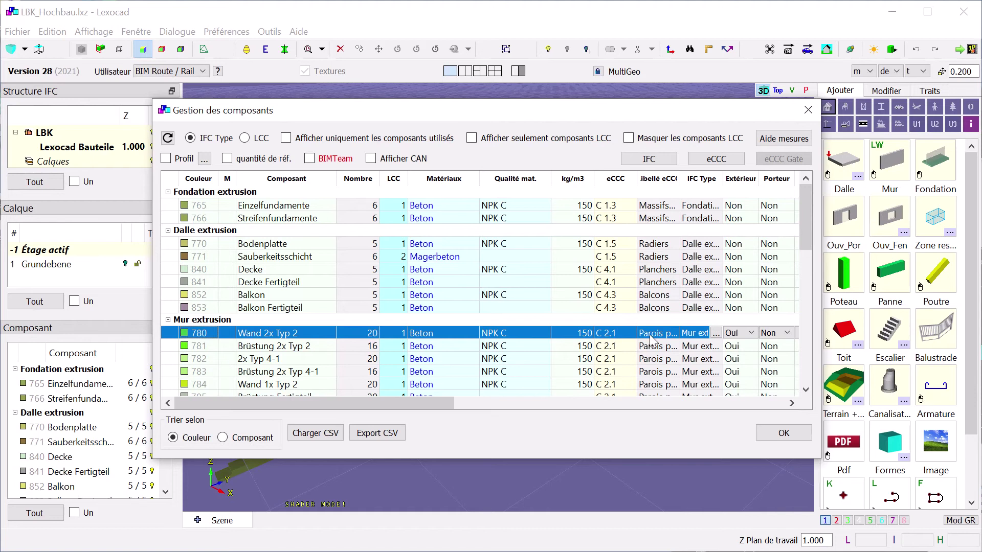
{"action": "left_click_drag", "start_coordinate": [681, 180], "coordinate": [749, 177]}
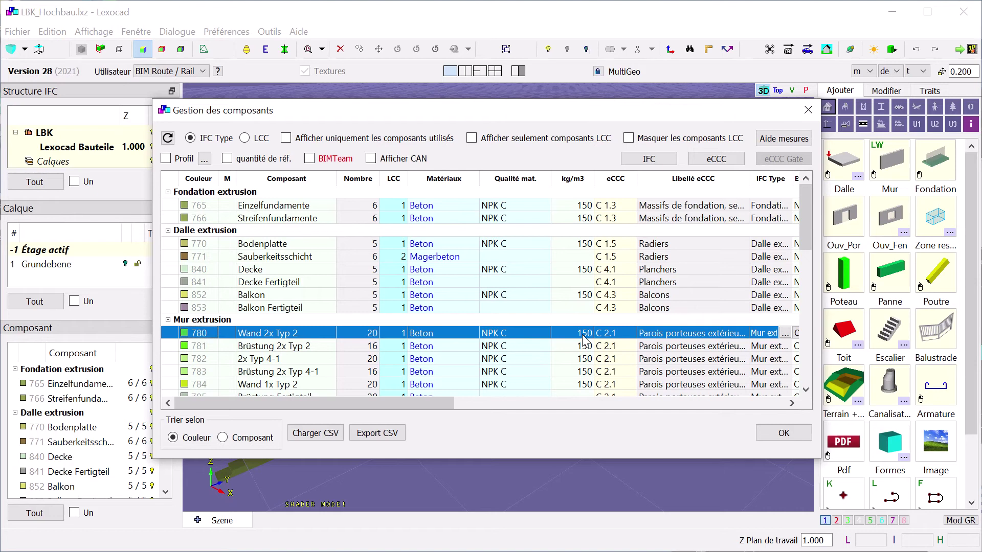
{"action": "left_click", "coordinate": [245, 138]}
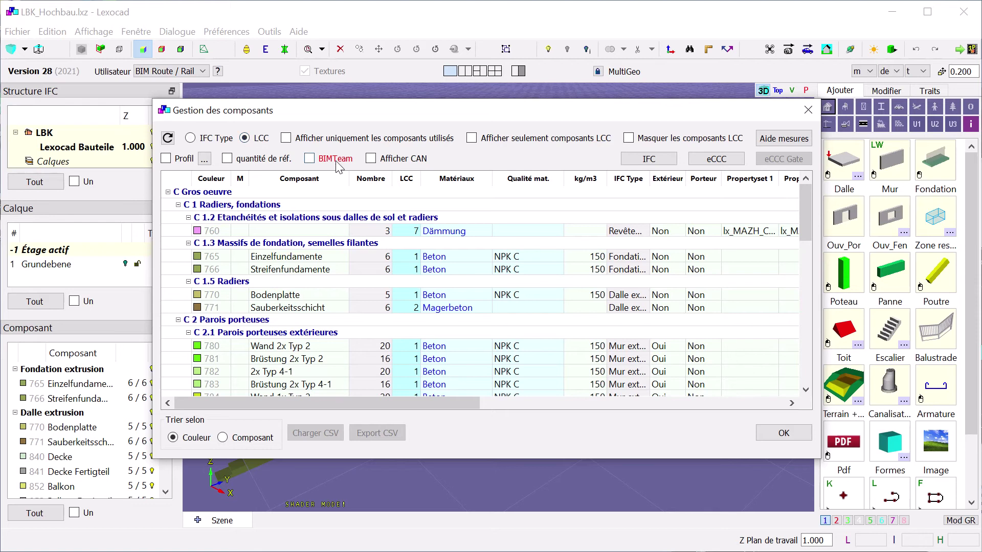
- Show CAN codes, review Wand 2x Typ 2's CAN L5/L6 positions, then close the table
{"action": "left_click", "coordinate": [371, 159]}
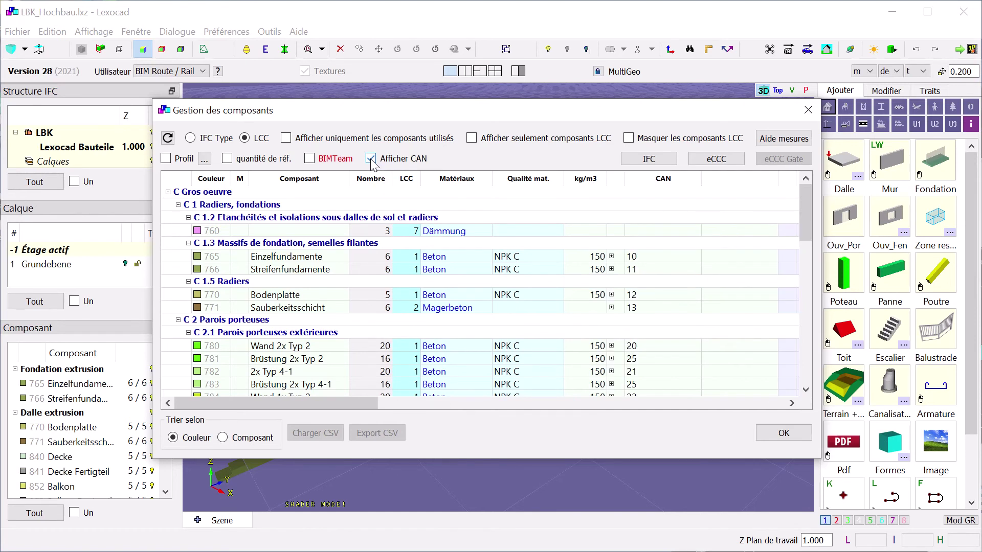
{"action": "scroll", "coordinate": [359, 276], "scroll_direction": "down", "scroll_amount": 1}
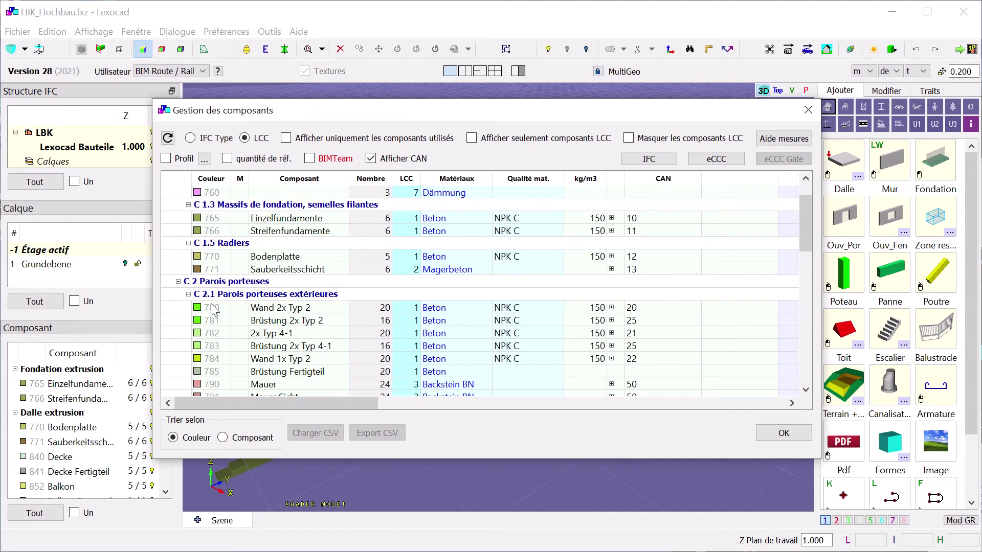
{"action": "left_click", "coordinate": [612, 308]}
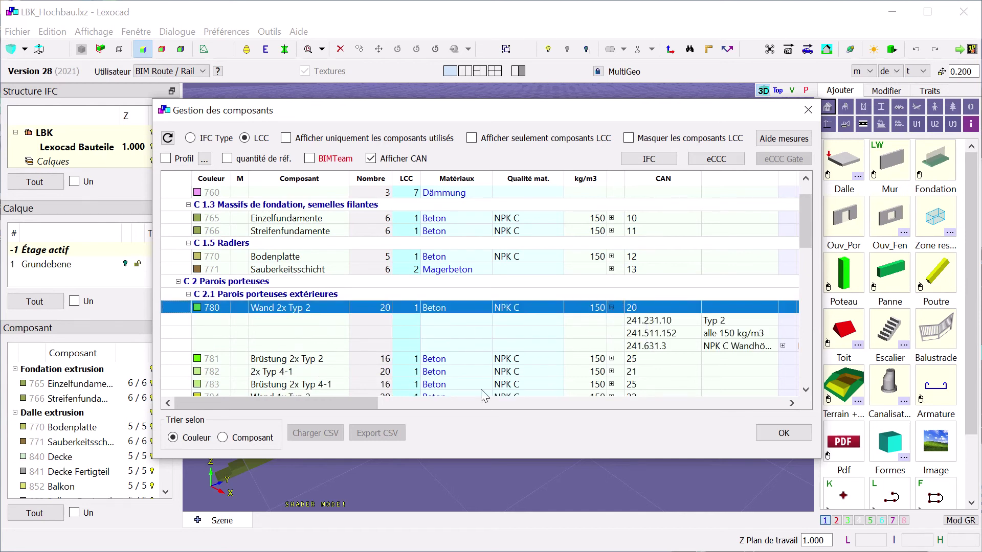
{"action": "left_click_drag", "start_coordinate": [347, 404], "coordinate": [404, 409]}
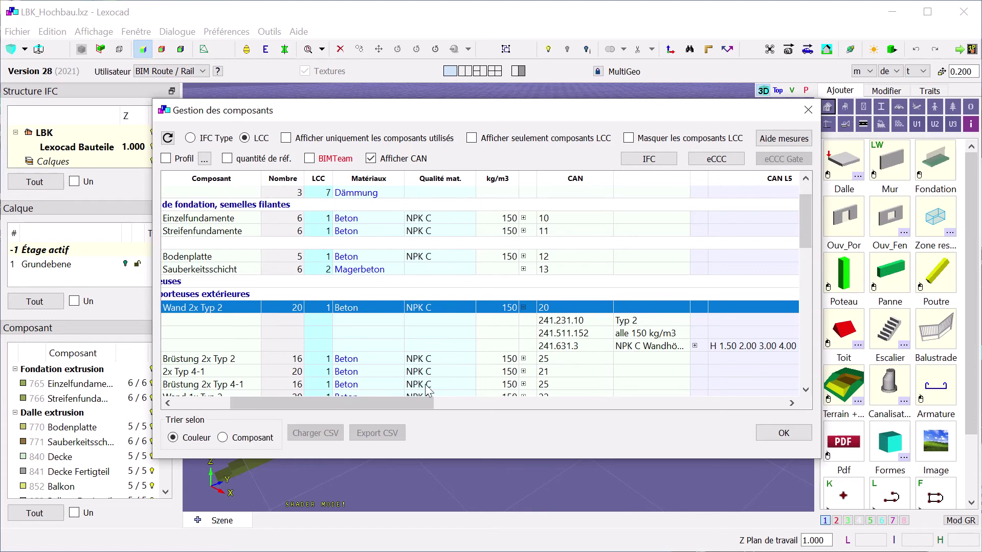
{"action": "left_click_drag", "start_coordinate": [397, 404], "coordinate": [435, 402]}
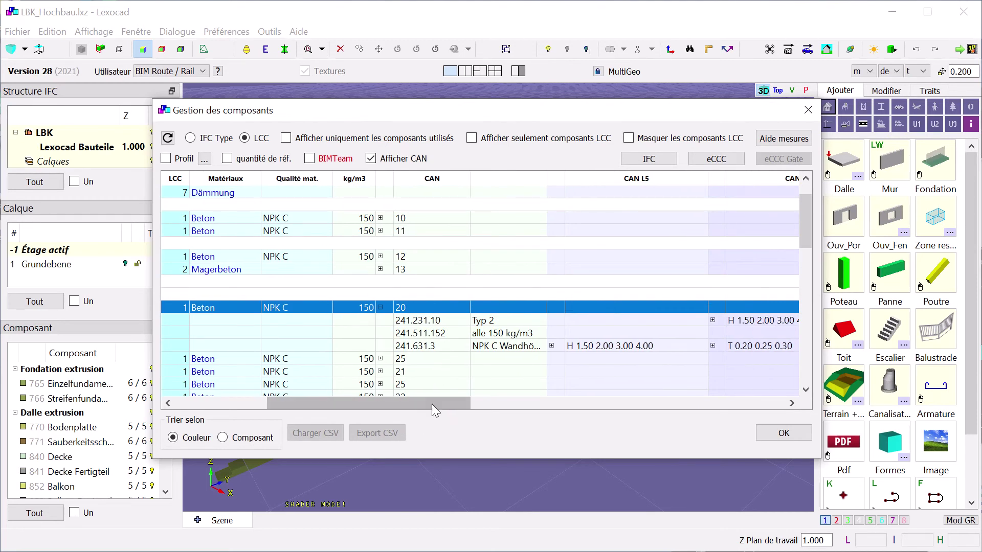
{"action": "left_click_drag", "start_coordinate": [439, 404], "coordinate": [457, 408]}
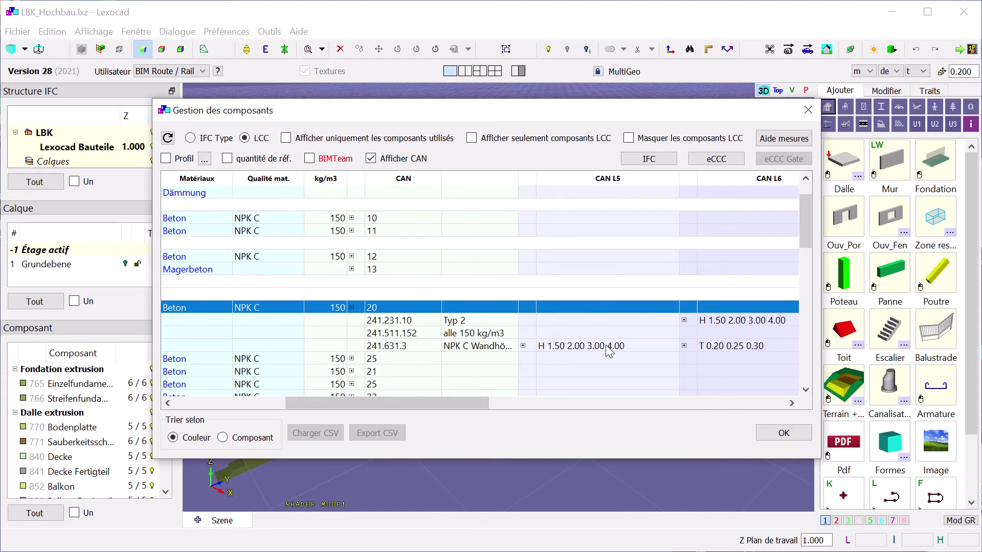
{"action": "left_click_drag", "start_coordinate": [422, 407], "coordinate": [441, 411]}
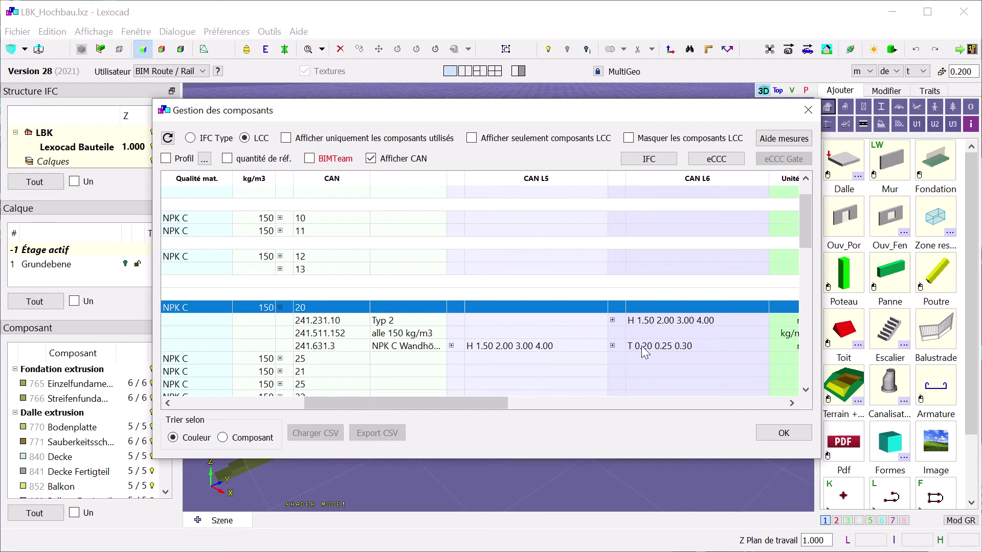
{"action": "left_click", "coordinate": [812, 109]}
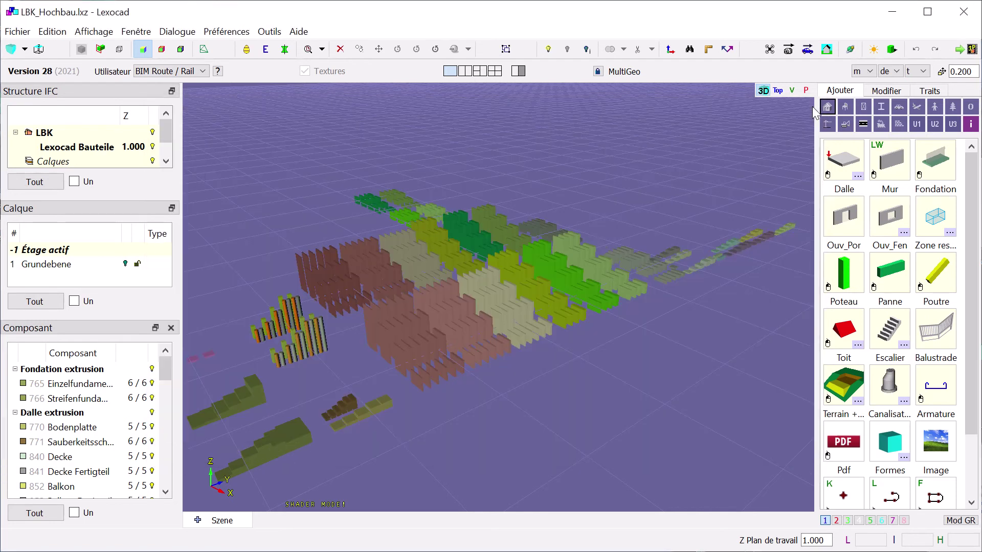
- Select all Wand 2x Typ 2 walls, hide everything else, and zoom in on them
{"action": "left_click", "coordinate": [607, 305]}
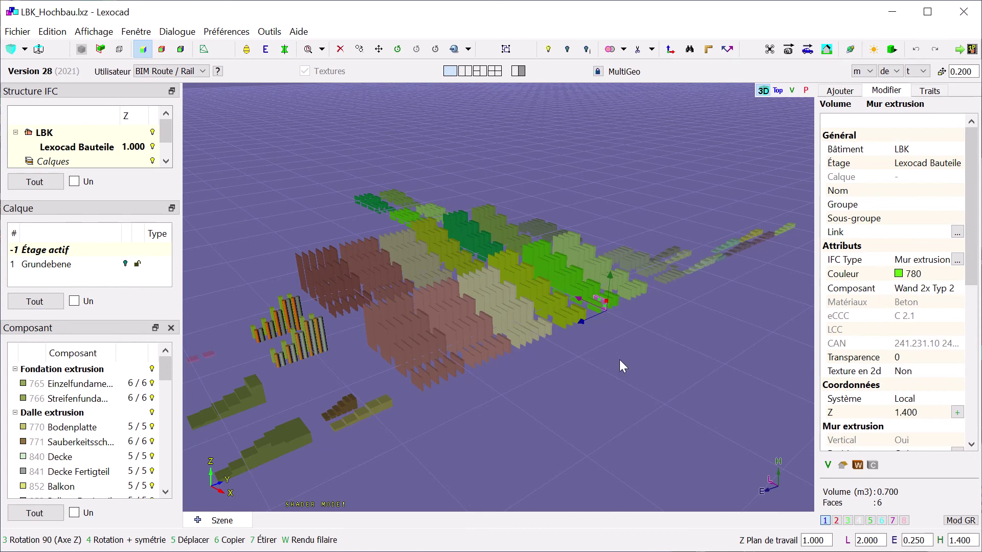
{"action": "key", "text": "ctrl+a"}
{"action": "key", "text": "c"}
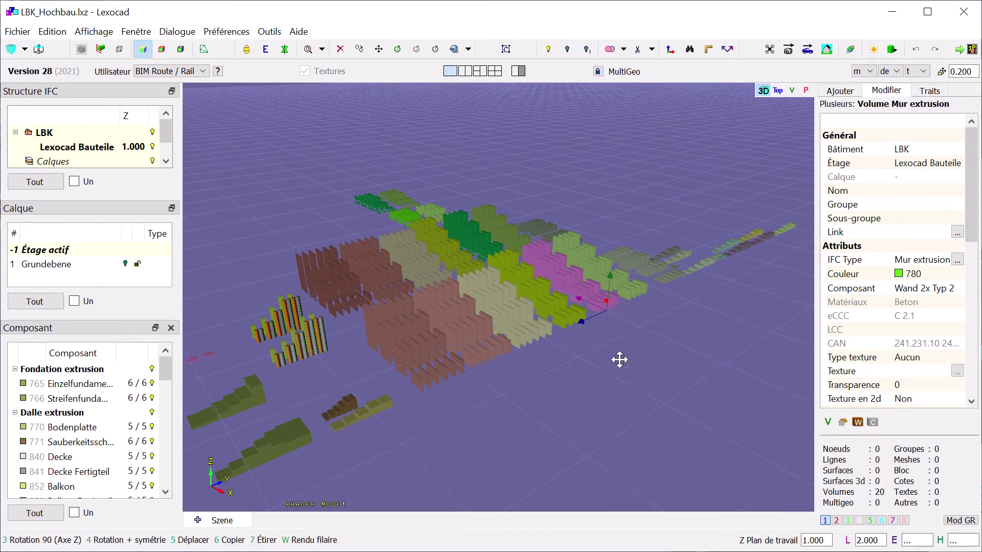
{"action": "key", "text": "slash"}
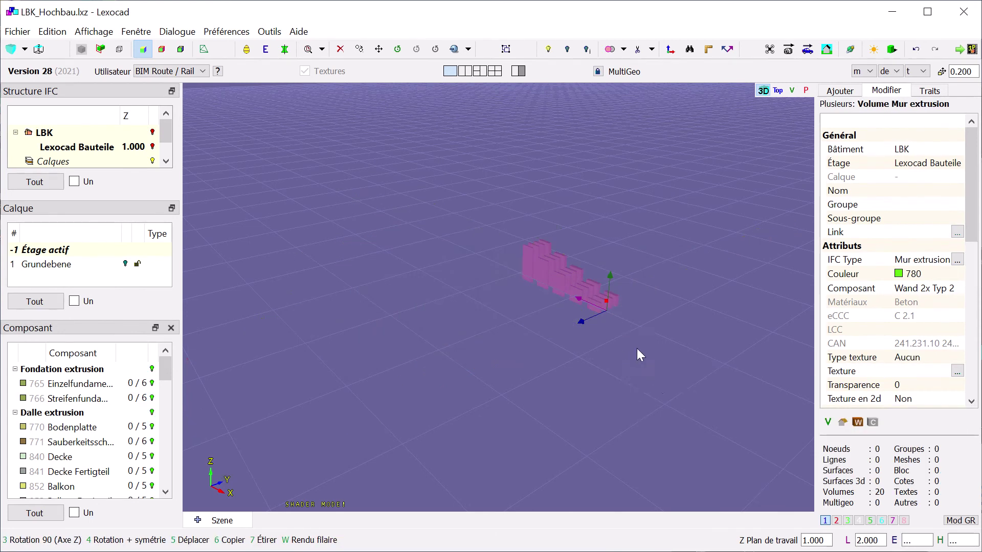
{"action": "scroll", "coordinate": [640, 355], "scroll_direction": "up", "scroll_amount": 2}
{"action": "scroll", "coordinate": [640, 354], "scroll_direction": "up", "scroll_amount": 2}
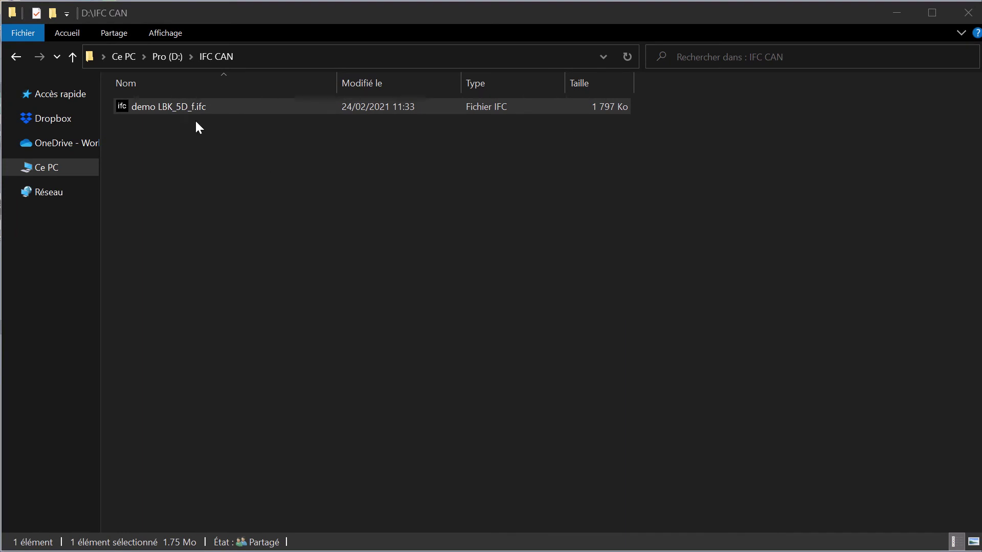
- Open demo LBK_5D_f.ifc from D:\IFC CAN in Lexocad BIM Converter
{"action": "double_click", "coordinate": [164, 106]}
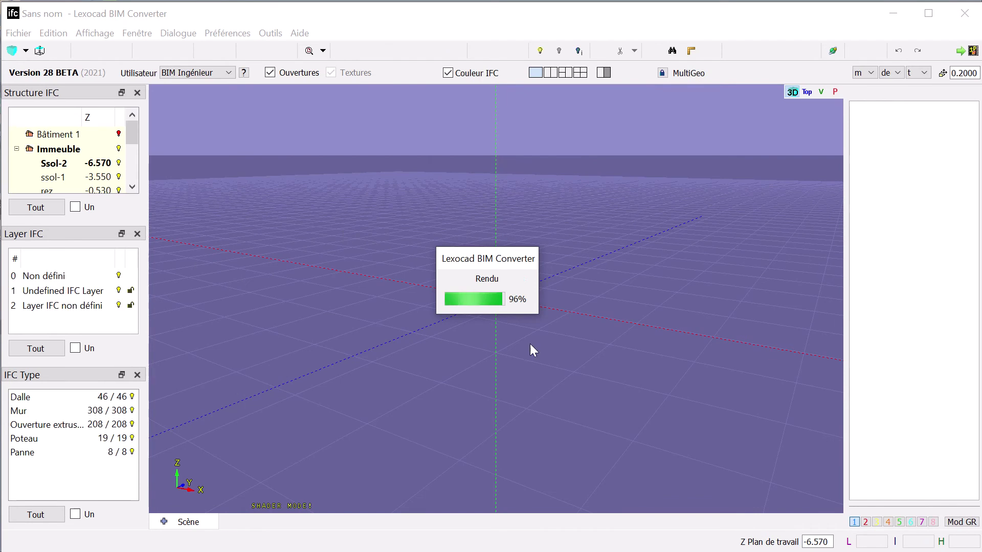
- Accept the coordinate offset and enlarge the structure, IFC type and storey panels
{"action": "left_click", "coordinate": [470, 393]}
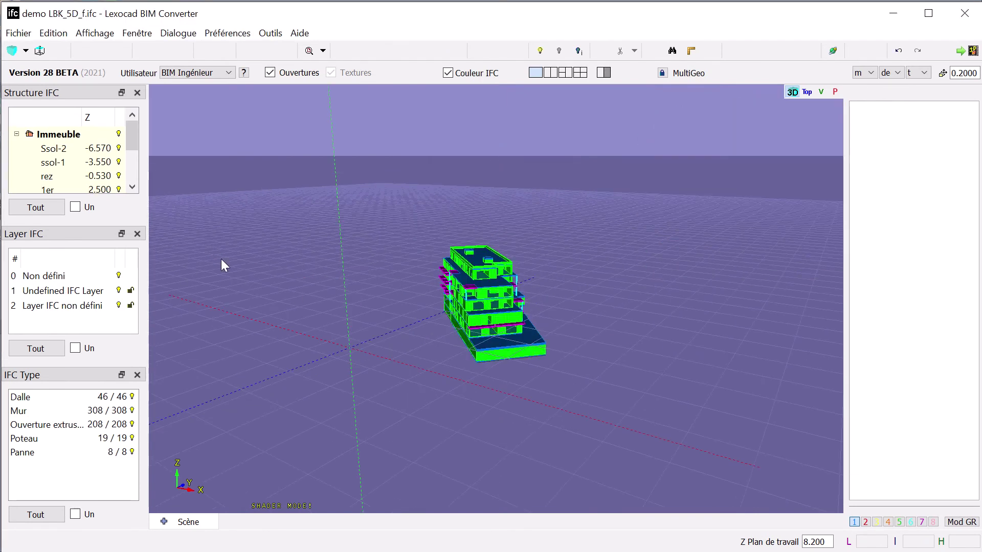
{"action": "left_click_drag", "start_coordinate": [150, 213], "coordinate": [221, 221]}
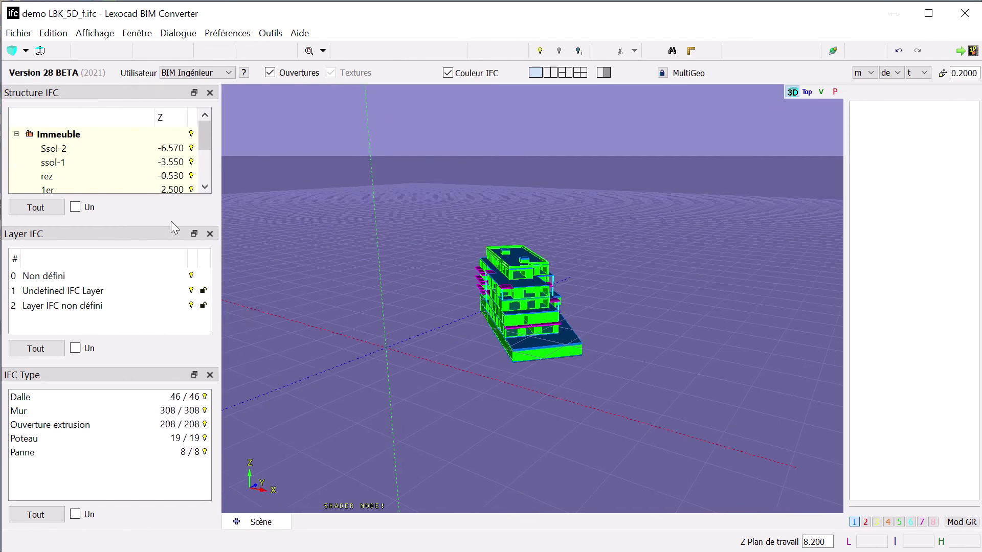
{"action": "left_click_drag", "start_coordinate": [171, 227], "coordinate": [183, 313]}
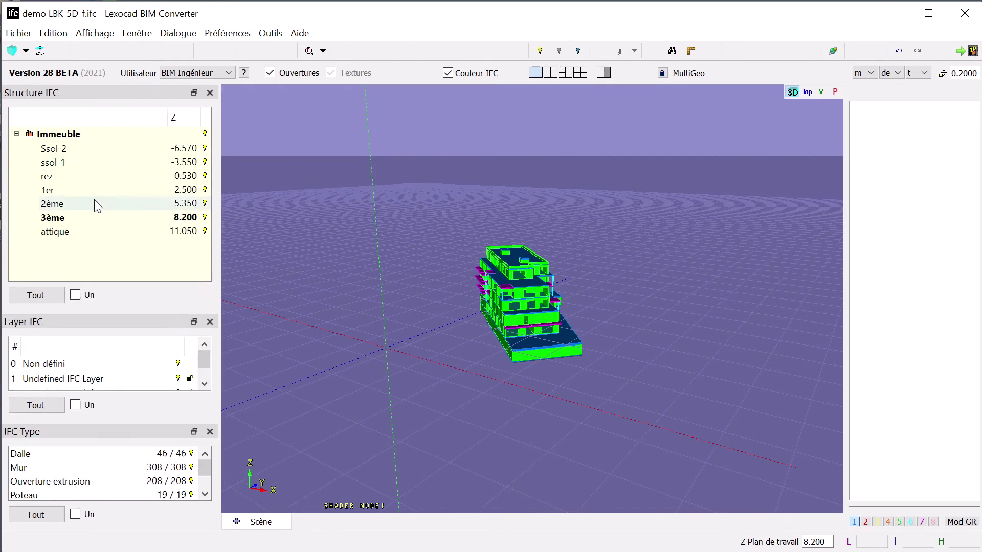
- Run the Composant quantité report, review its rows including Murs BA 880.907 m3, and close it
{"action": "left_click", "coordinate": [137, 33]}
{"action": "mouse_move", "coordinate": [178, 33]}
{"action": "left_click", "coordinate": [205, 60]}
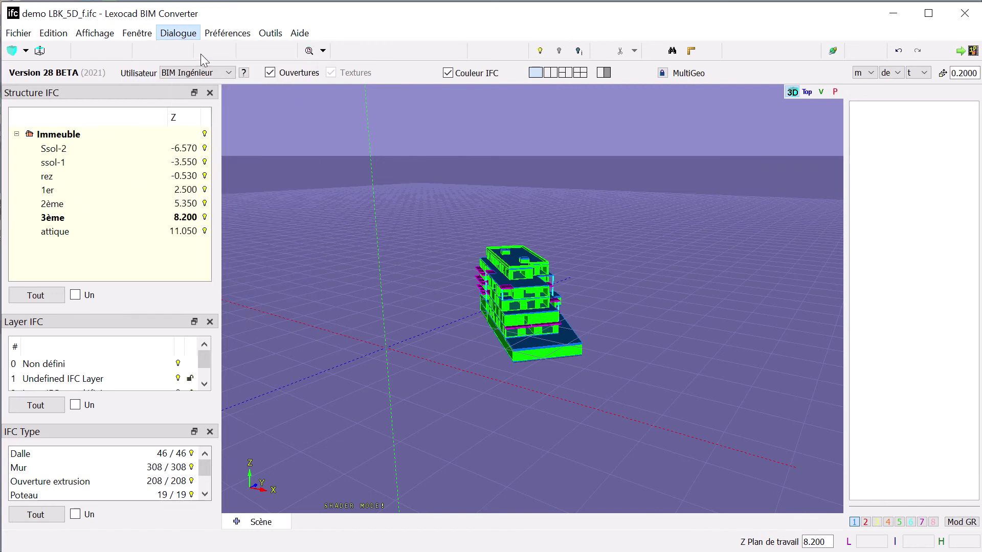
{"action": "left_click", "coordinate": [578, 318]}
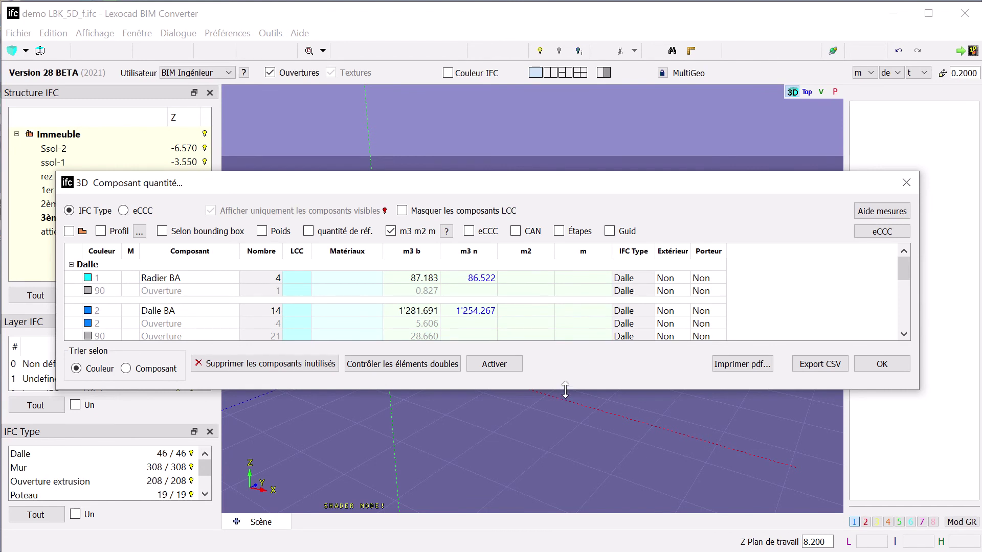
{"action": "left_click_drag", "start_coordinate": [566, 389], "coordinate": [571, 524]}
{"action": "left_click_drag", "start_coordinate": [457, 184], "coordinate": [471, 62]}
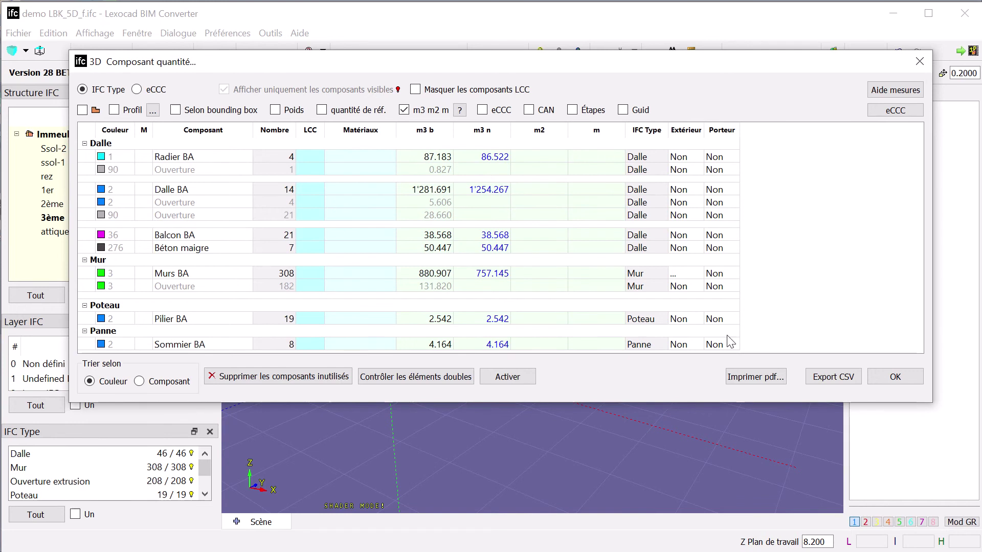
{"action": "left_click", "coordinate": [903, 381]}
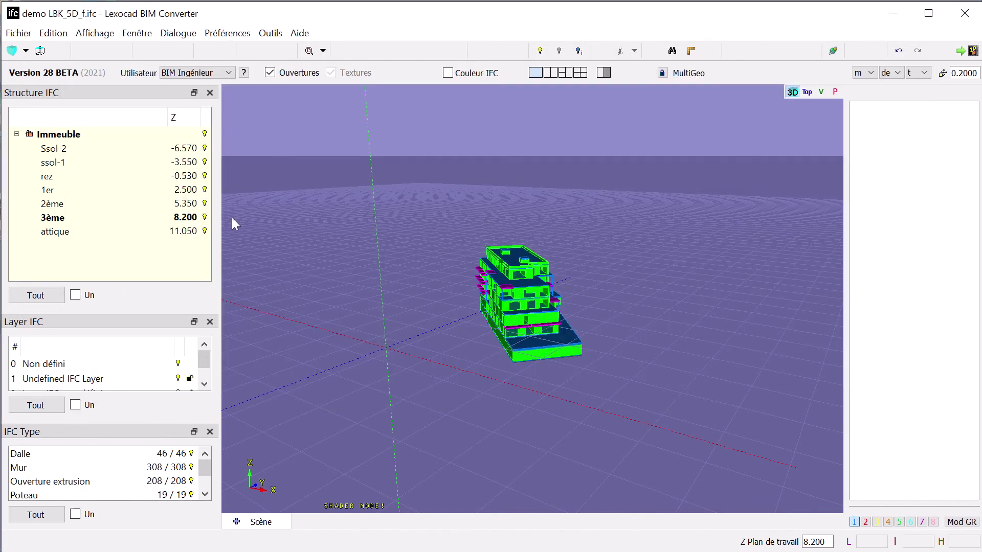
- Save only the visible elements as demo LBK_5D_f.lxz in D:\IFC CAN
{"action": "left_click", "coordinate": [22, 37]}
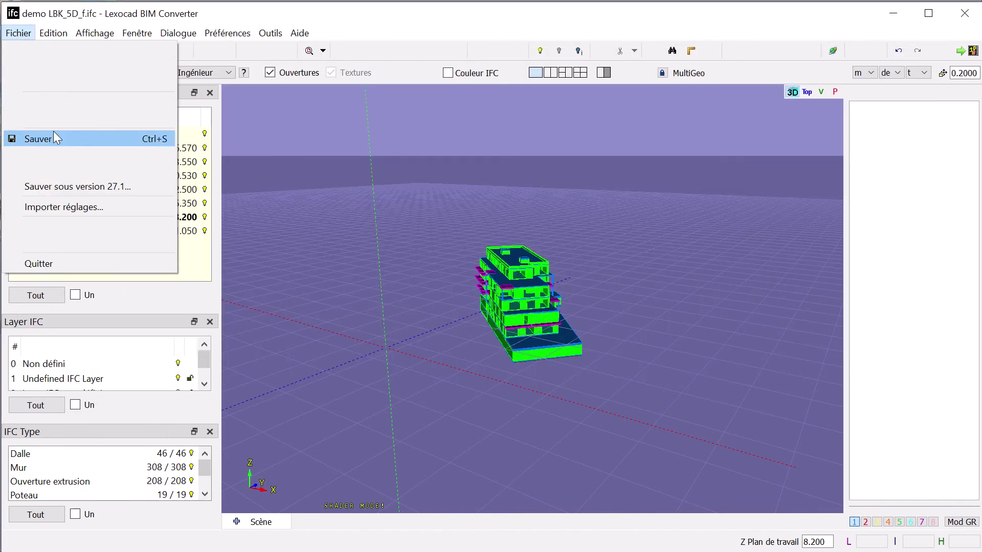
{"action": "left_click", "coordinate": [58, 145]}
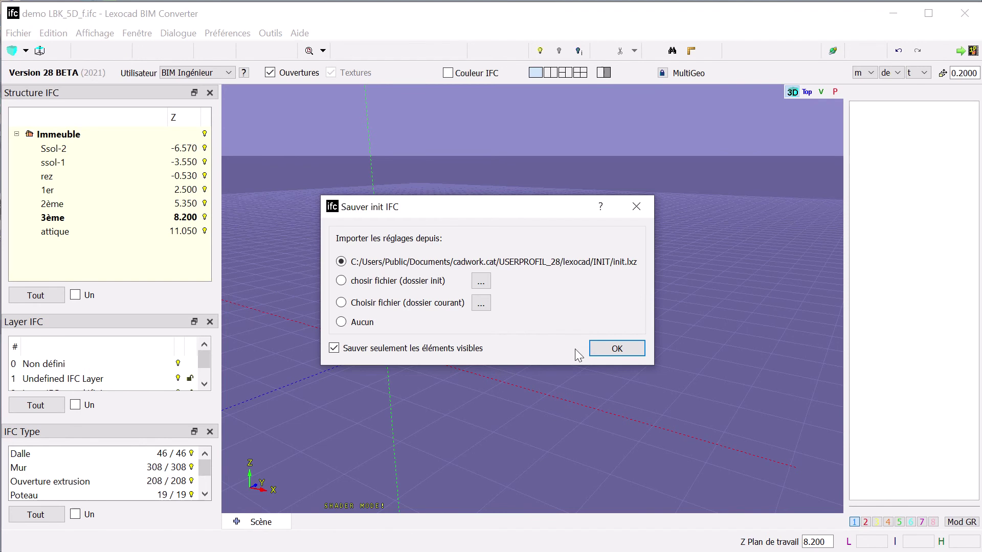
{"action": "left_click", "coordinate": [620, 350]}
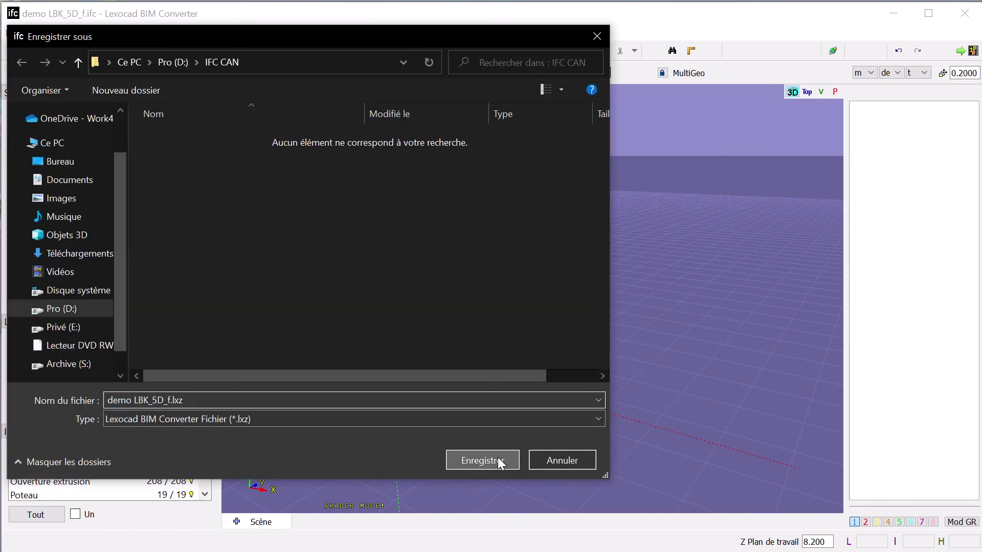
{"action": "left_click", "coordinate": [498, 458]}
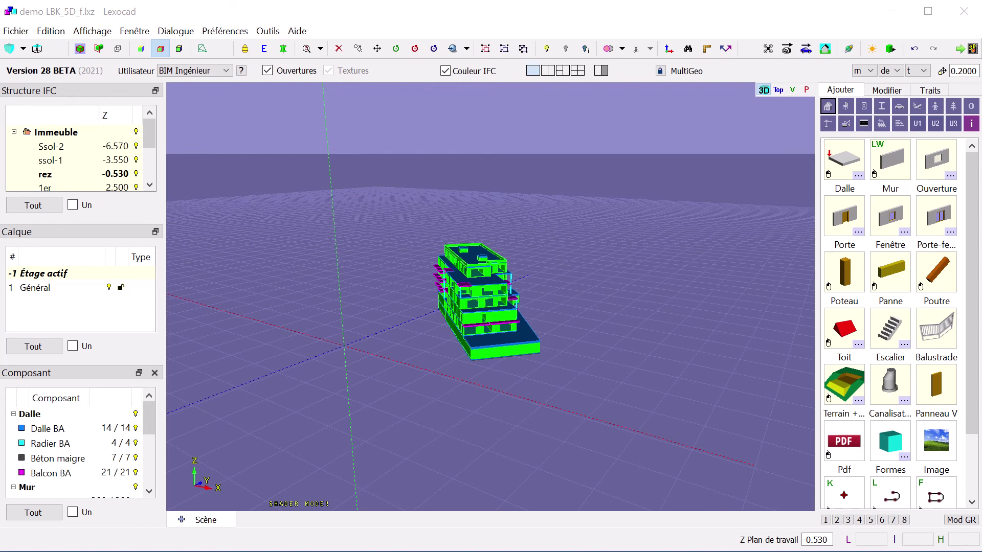
- Launch 3D Composant quantité on demo LBK_5D_f.lxz and accept the colour assignment
{"action": "left_click", "coordinate": [175, 31]}
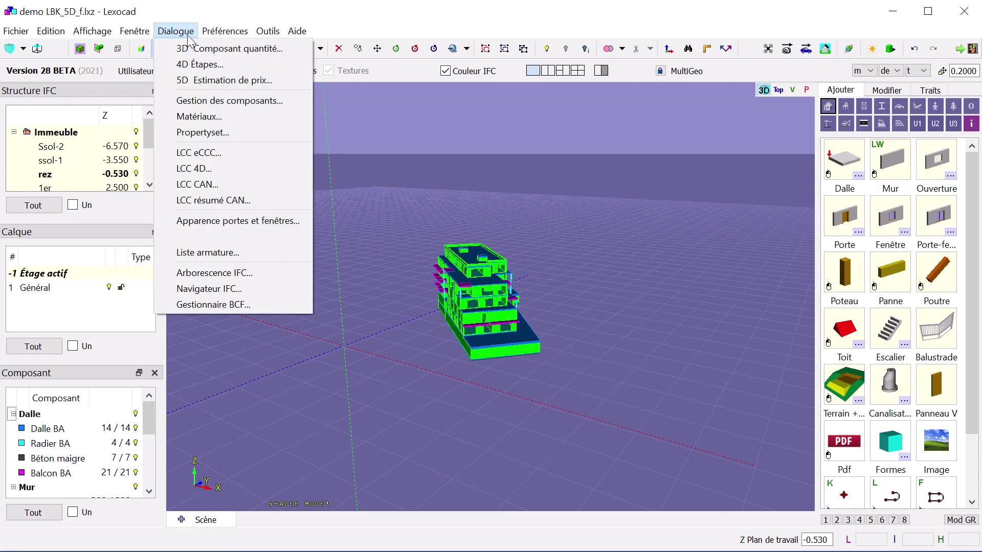
{"action": "left_click", "coordinate": [203, 50]}
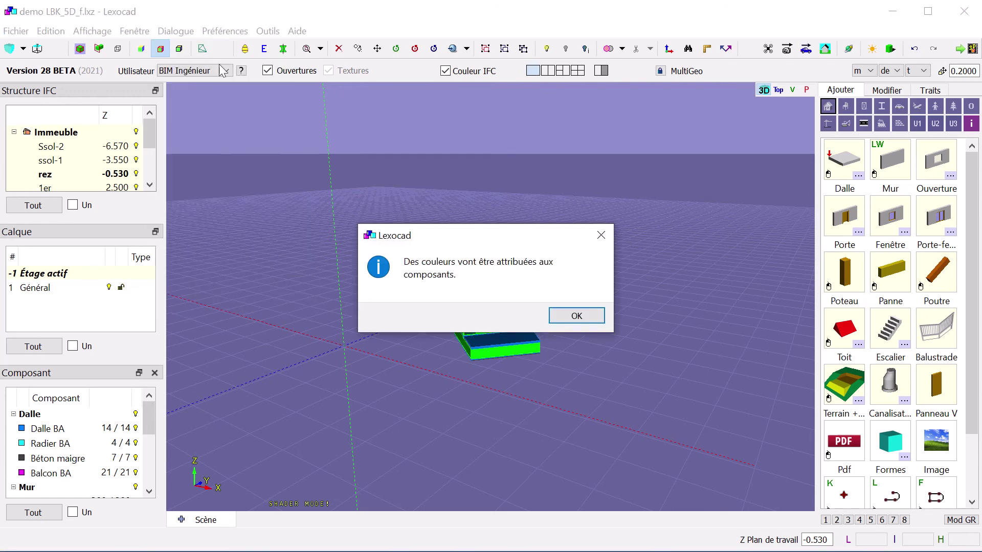
{"action": "left_click", "coordinate": [577, 314]}
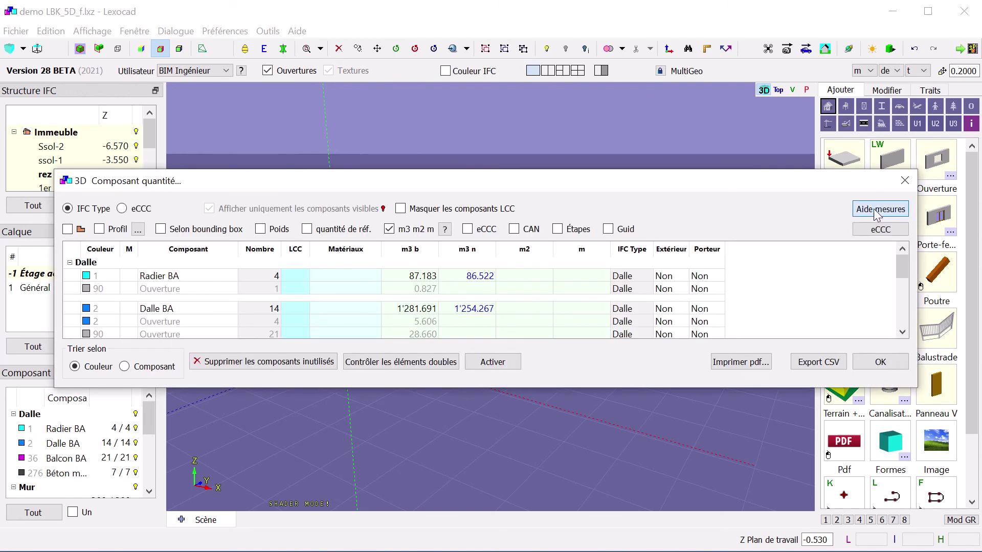
- Review the slab, wall, column and beam measurement rules, then close the help and the quantity report
{"action": "left_click", "coordinate": [875, 211]}
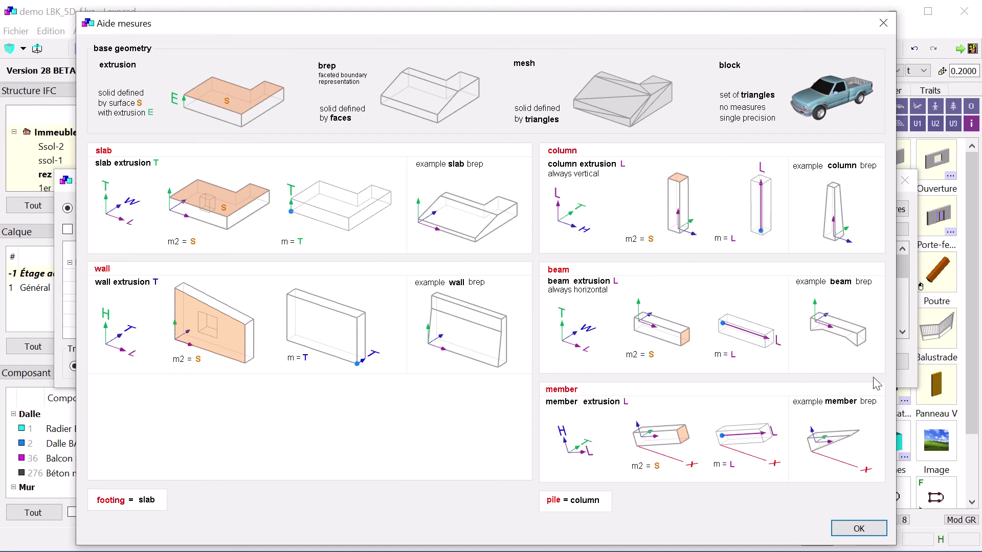
{"action": "left_click", "coordinate": [862, 530]}
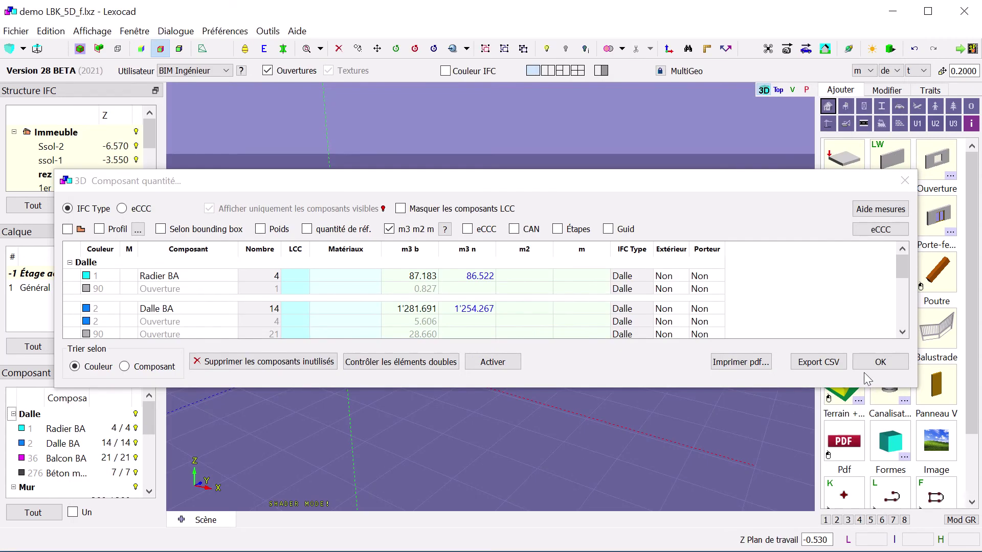
{"action": "left_click", "coordinate": [880, 362]}
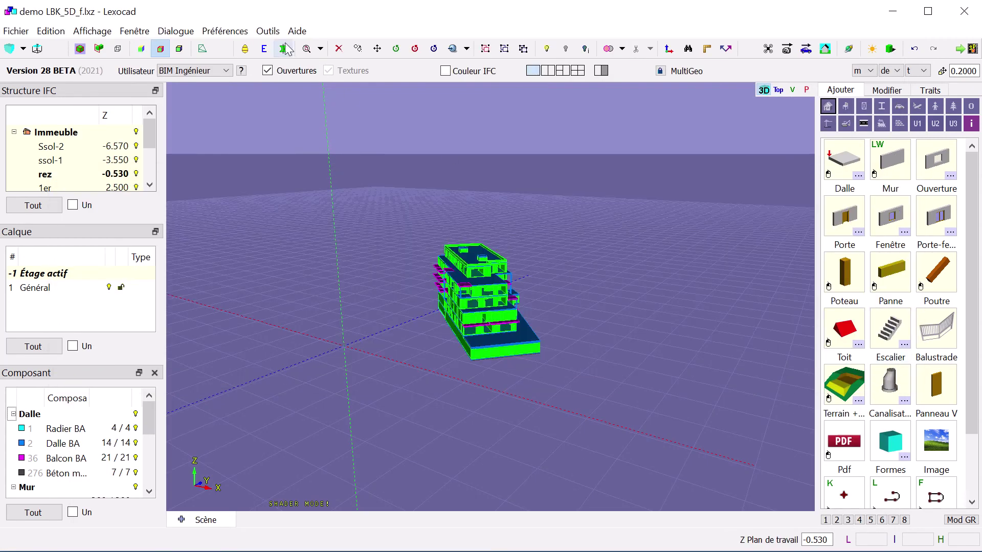
- Convert all components to extrusions, confirming for the Sommier BA, Pilier BA and Radier BA groups
{"action": "left_click", "coordinate": [268, 31]}
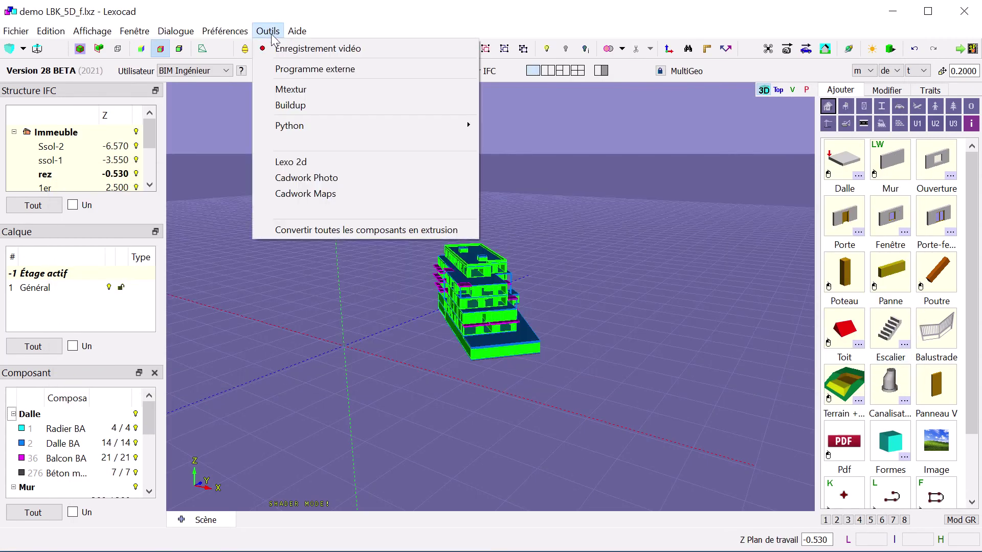
{"action": "left_click", "coordinate": [368, 230]}
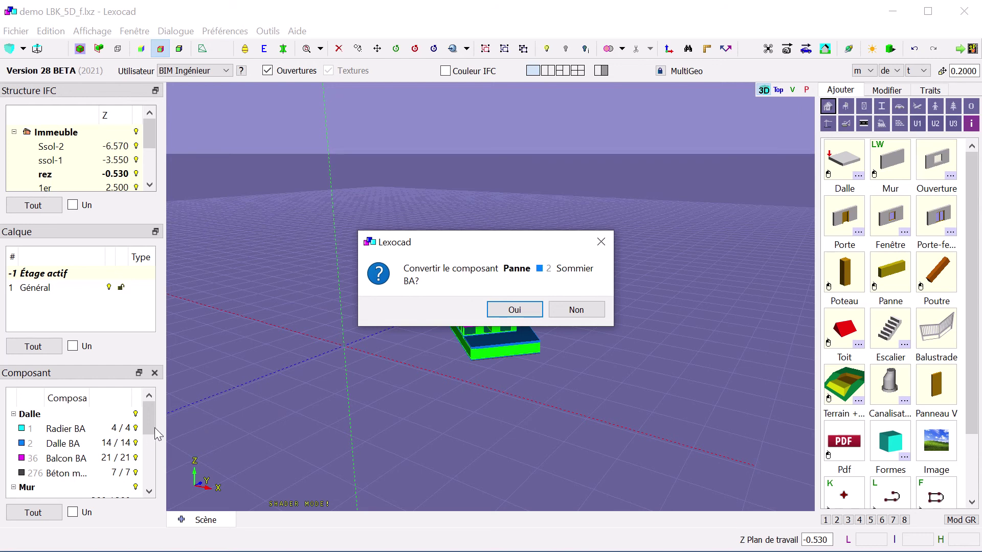
{"action": "left_click", "coordinate": [512, 310]}
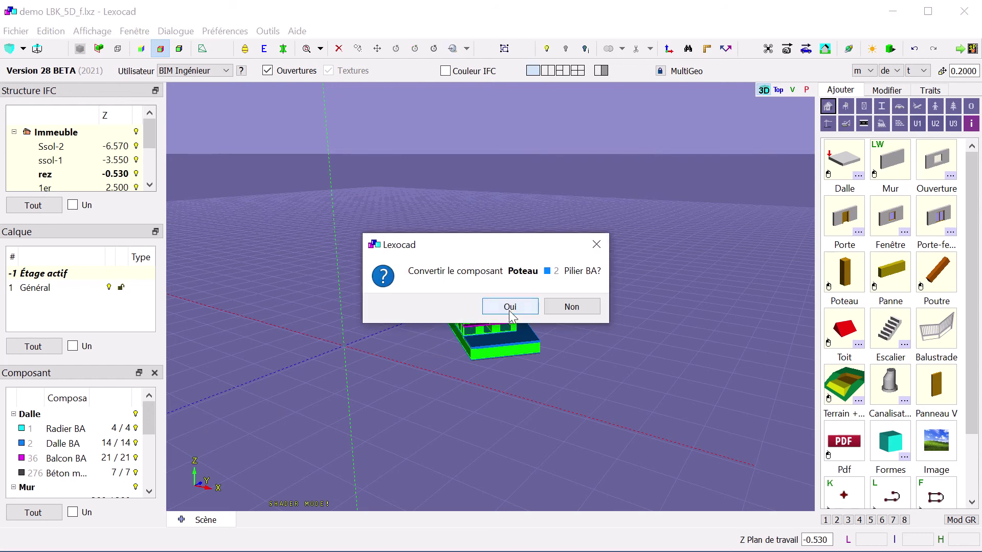
{"action": "left_click", "coordinate": [510, 307]}
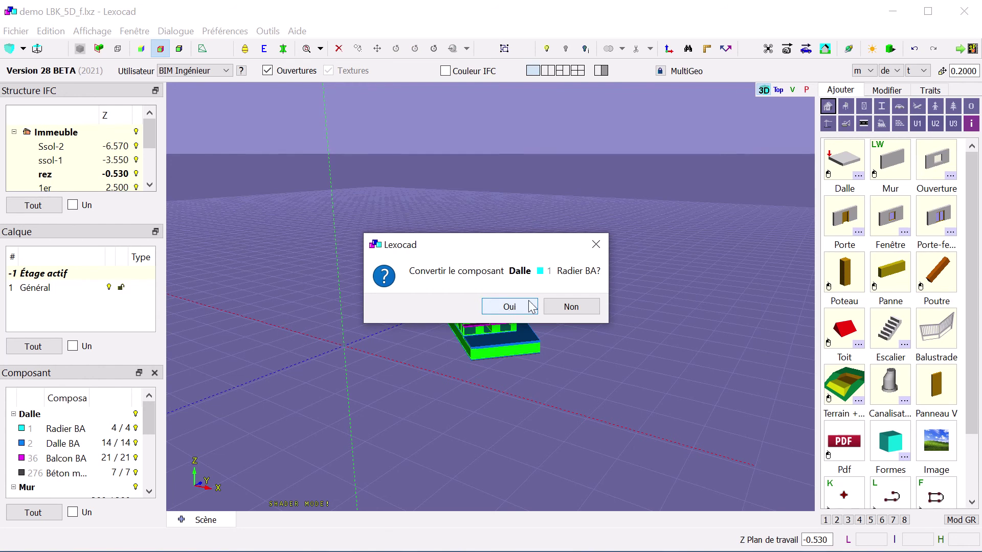
{"action": "key", "text": "Return"}
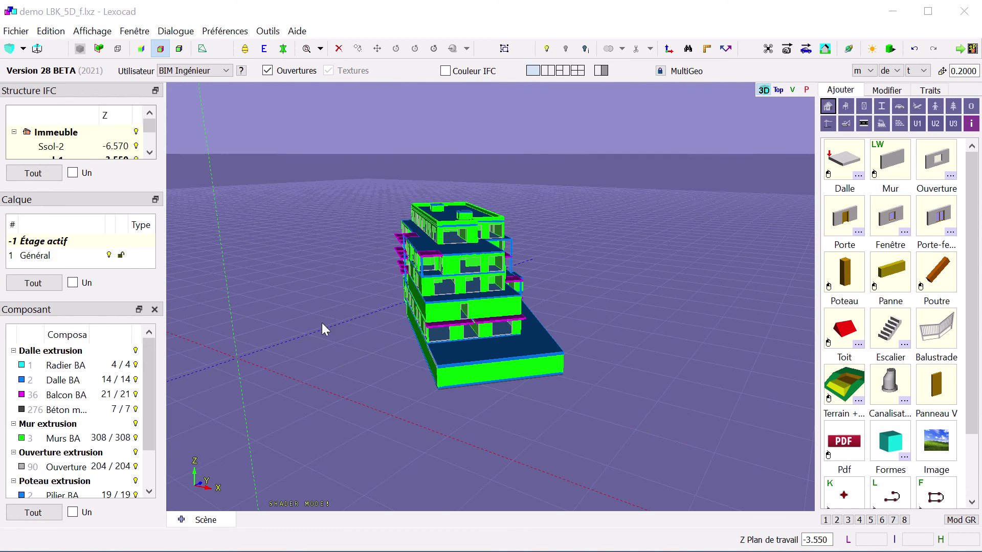
{"action": "left_click", "coordinate": [149, 370]}
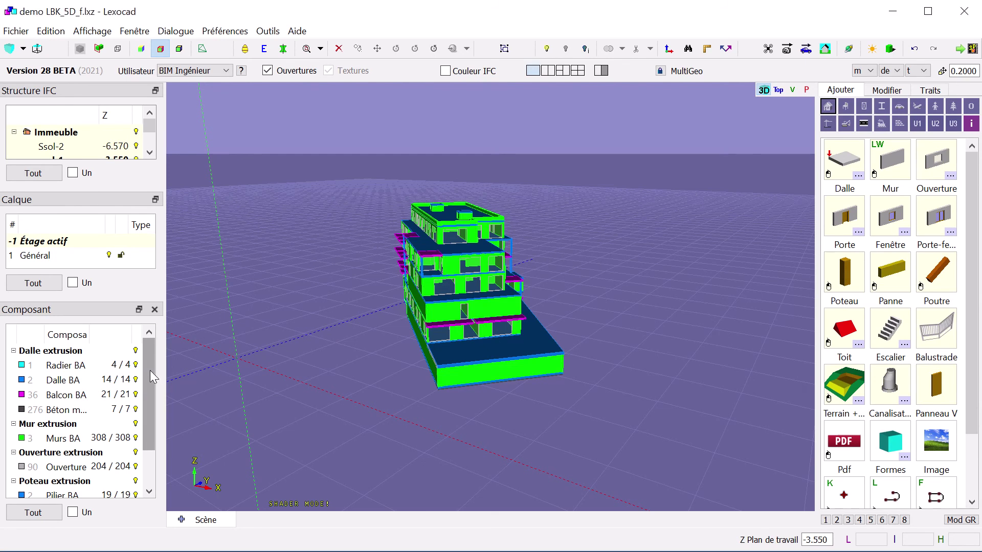
{"action": "left_click_drag", "start_coordinate": [151, 381], "coordinate": [152, 417]}
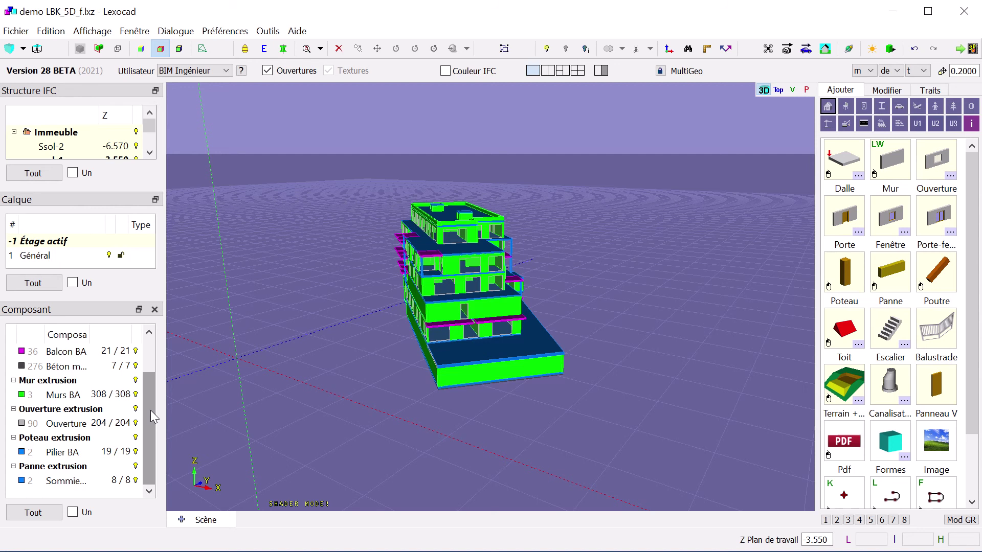
- Open the component manager and reload its table in LCC catalogue view
{"action": "left_click", "coordinate": [187, 32]}
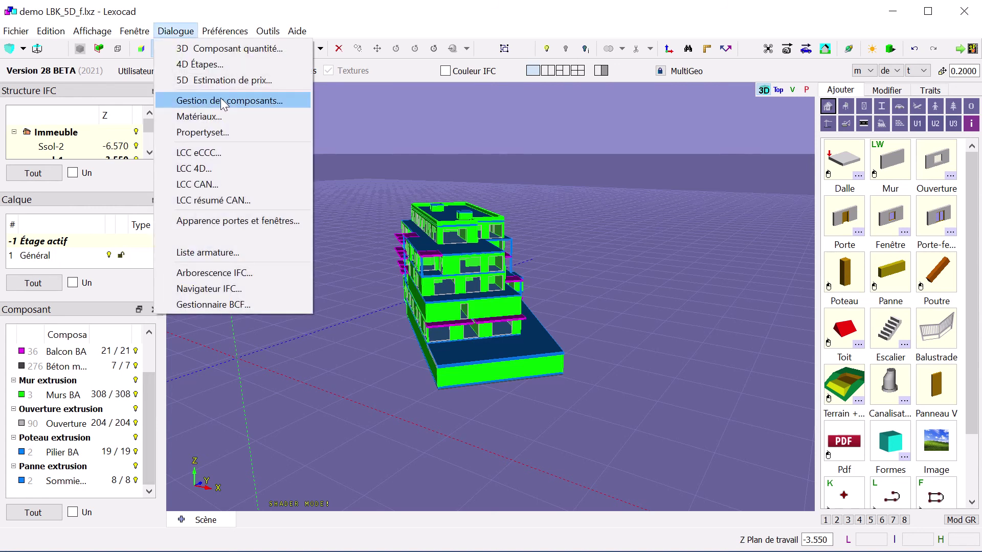
{"action": "left_click", "coordinate": [220, 98]}
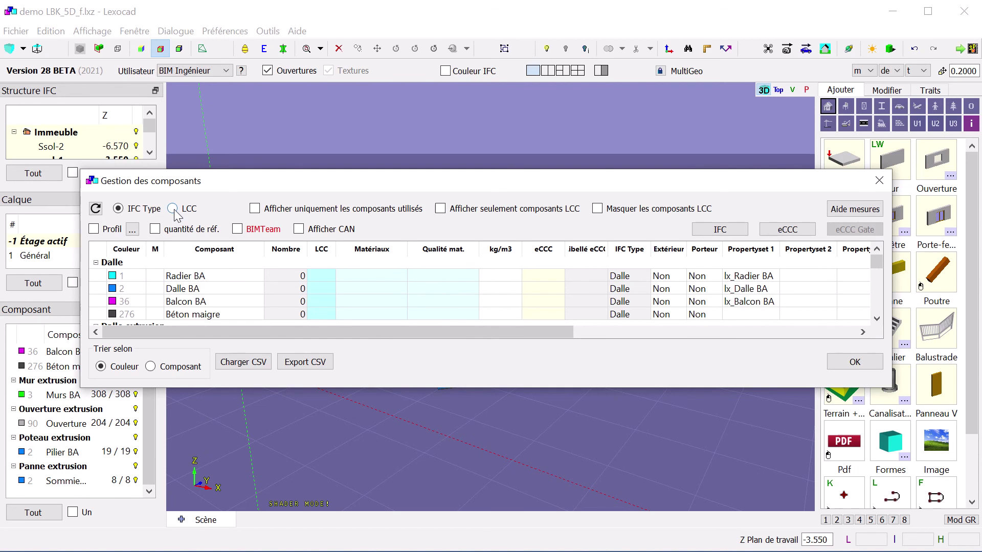
{"action": "left_click", "coordinate": [174, 209]}
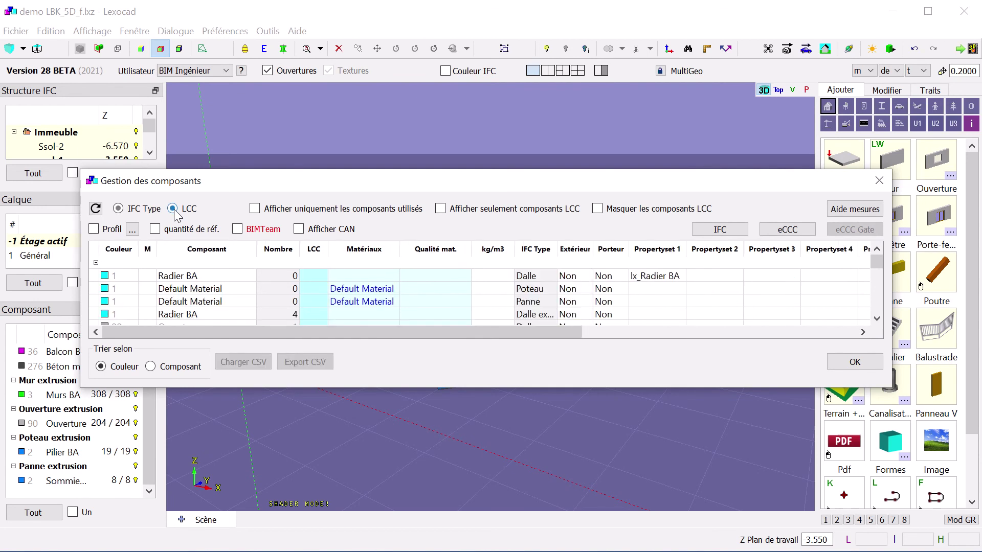
{"action": "left_click", "coordinate": [96, 209]}
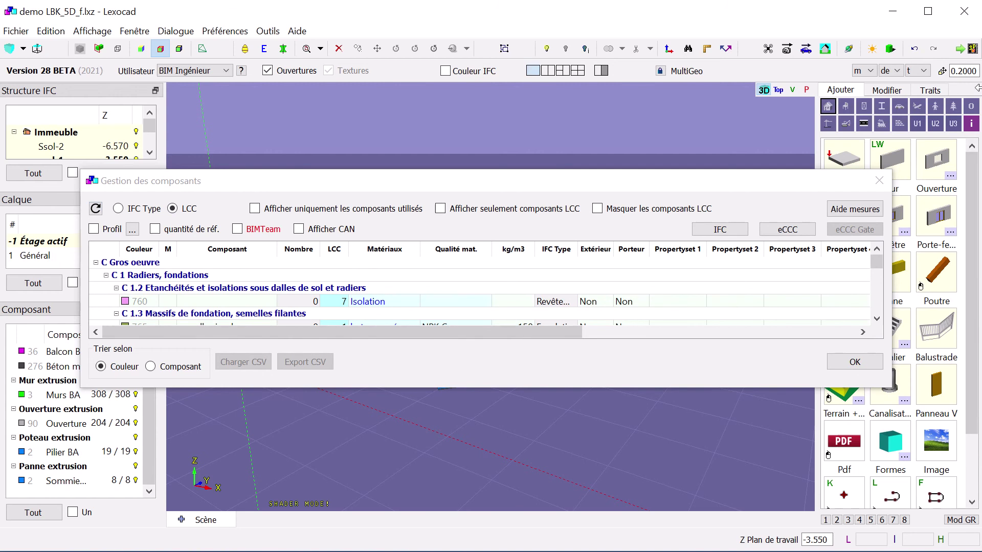
- Narrow the main window, place the component manager beside it and make it taller
{"action": "left_click_drag", "start_coordinate": [978, 88], "coordinate": [640, 98]}
{"action": "left_click_drag", "start_coordinate": [609, 183], "coordinate": [981, 15]}
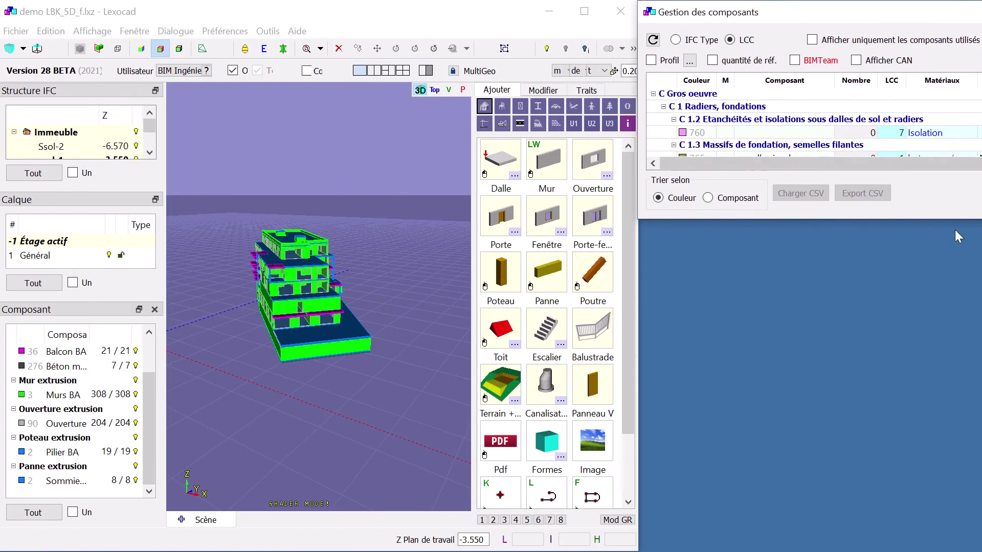
{"action": "left_click_drag", "start_coordinate": [920, 220], "coordinate": [886, 549]}
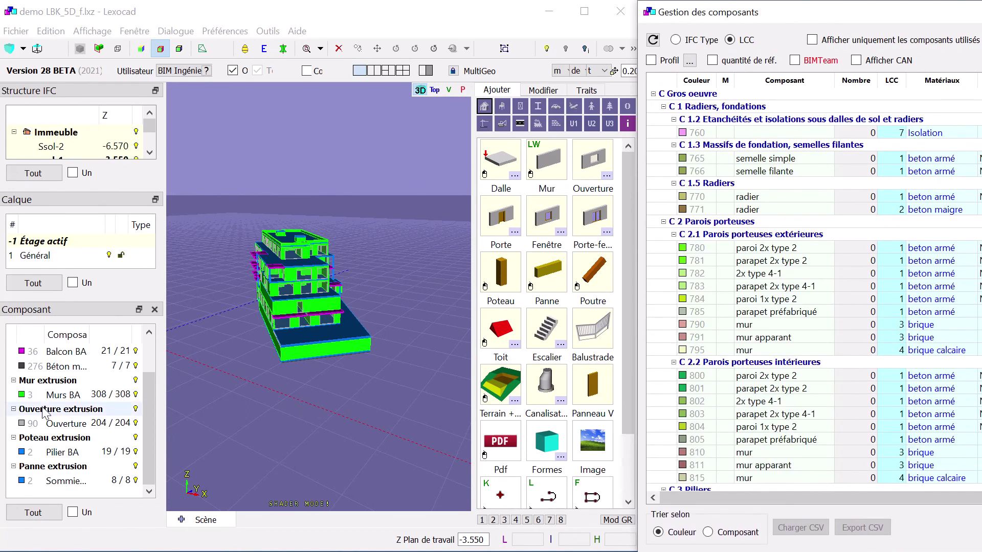
{"action": "scroll", "coordinate": [48, 409], "scroll_direction": "up", "scroll_amount": 1}
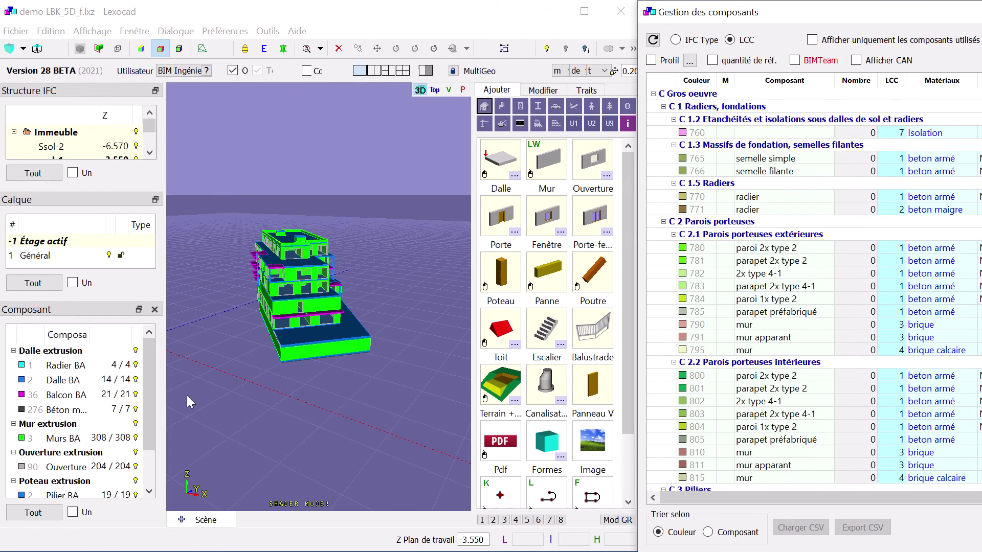
- Hide all components except Radier BA and give one slab colour 770
{"action": "left_click", "coordinate": [74, 513]}
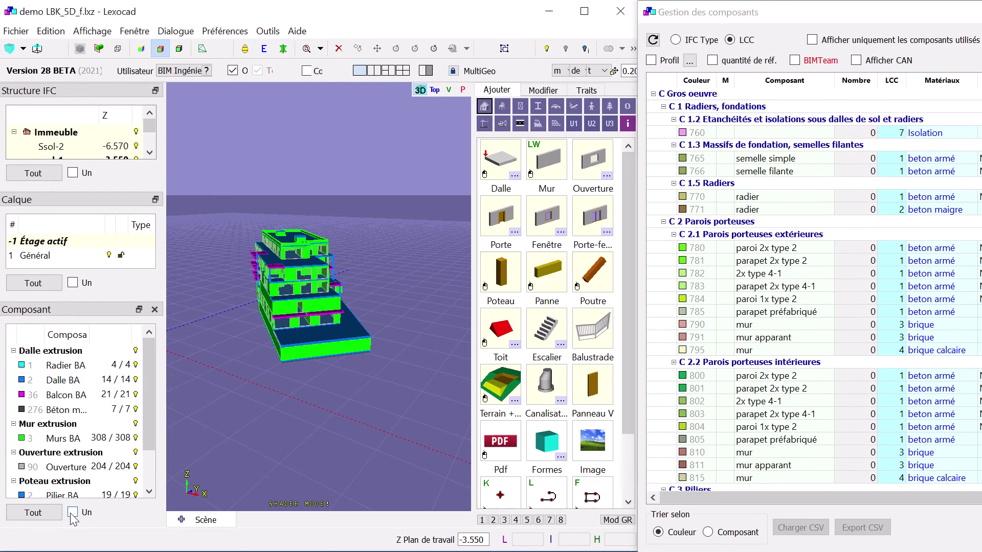
{"action": "left_click", "coordinate": [56, 367]}
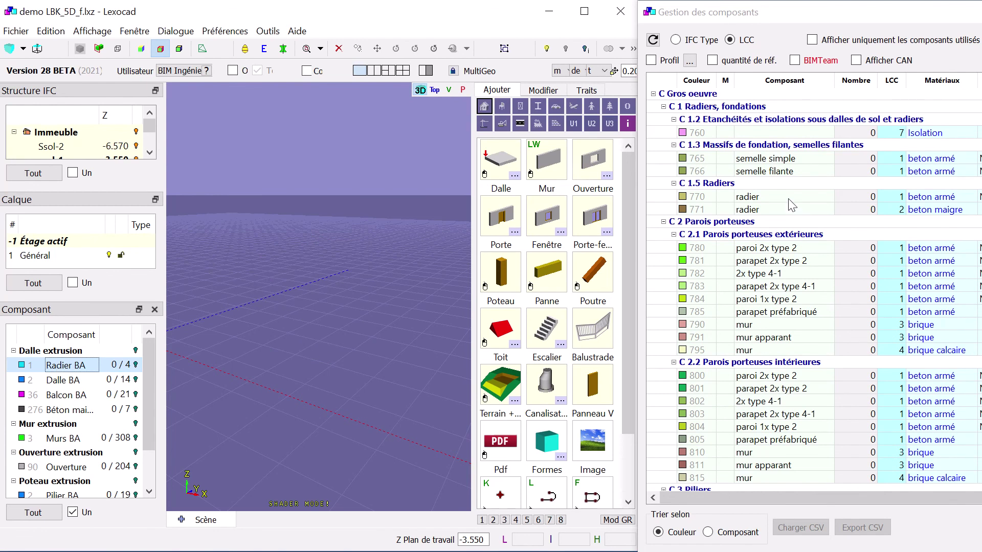
{"action": "left_click", "coordinate": [136, 364]}
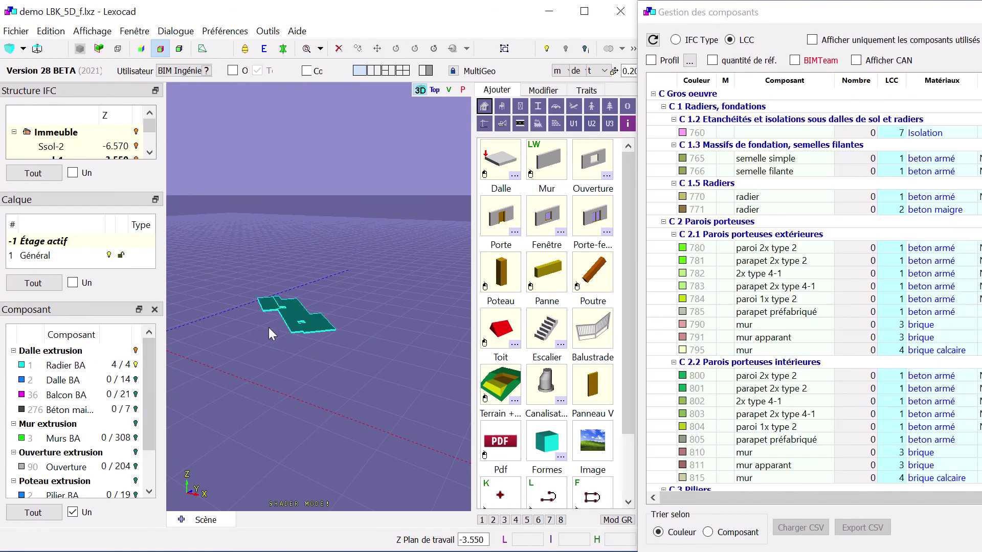
{"action": "left_click", "coordinate": [306, 314]}
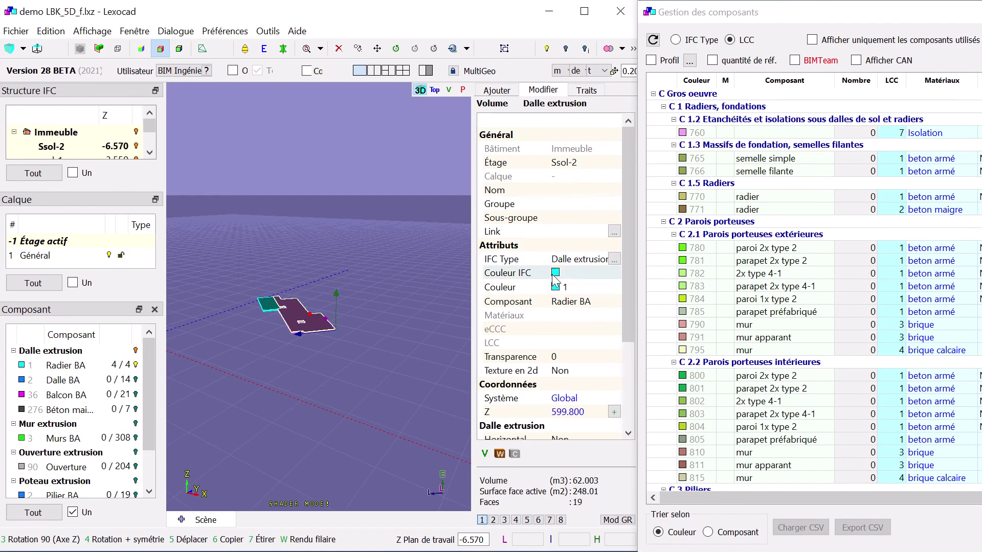
{"action": "left_click", "coordinate": [578, 285]}
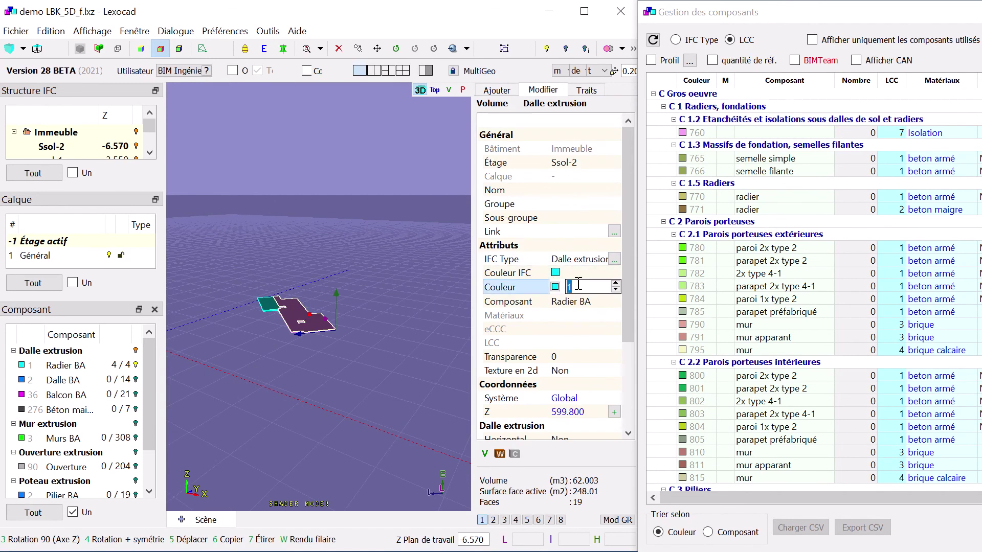
{"action": "type", "text": "770"}
{"action": "key", "text": "Return"}
{"action": "key", "text": "Escape"}
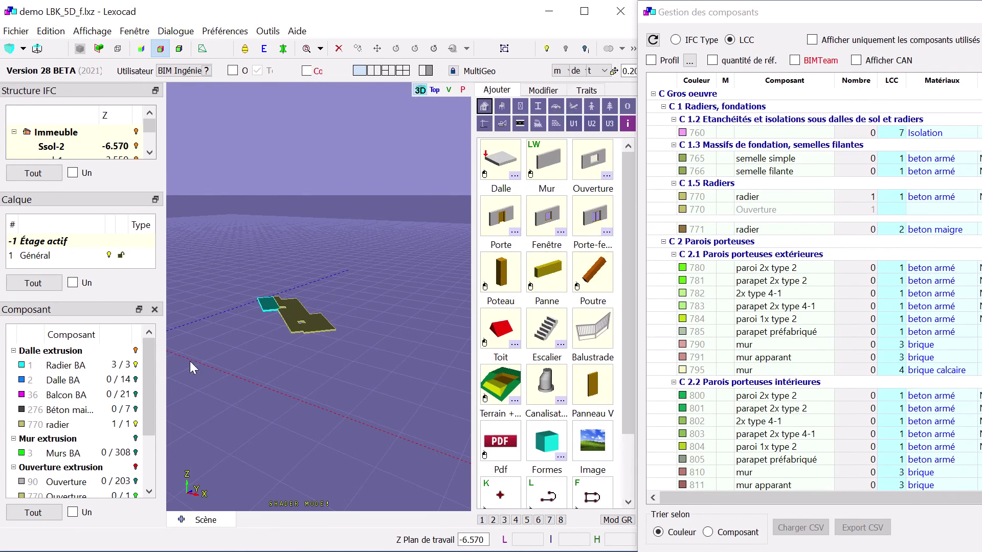
- Give the remaining Radier BA slabs colour 770
{"action": "left_click", "coordinate": [62, 366]}
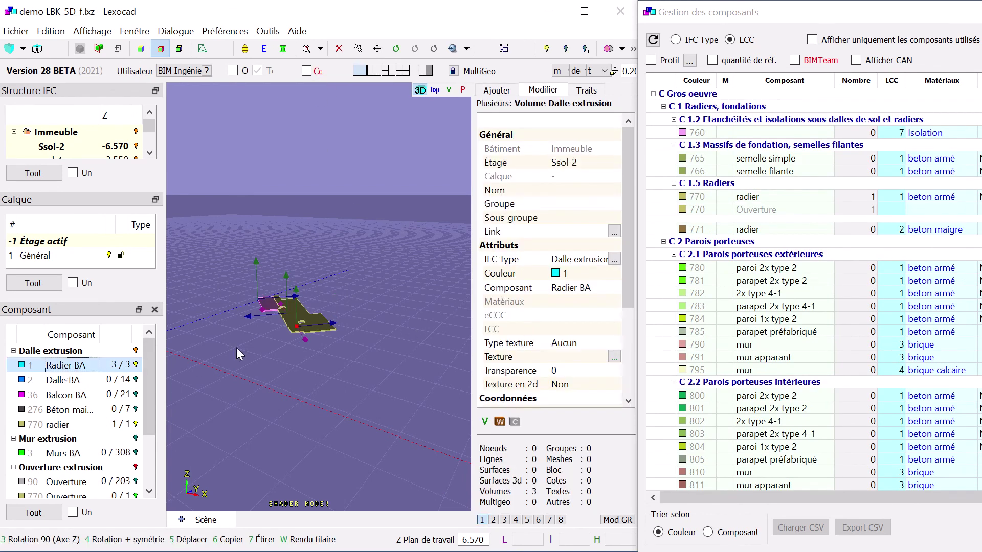
{"action": "left_click", "coordinate": [572, 274]}
{"action": "type", "text": "770"}
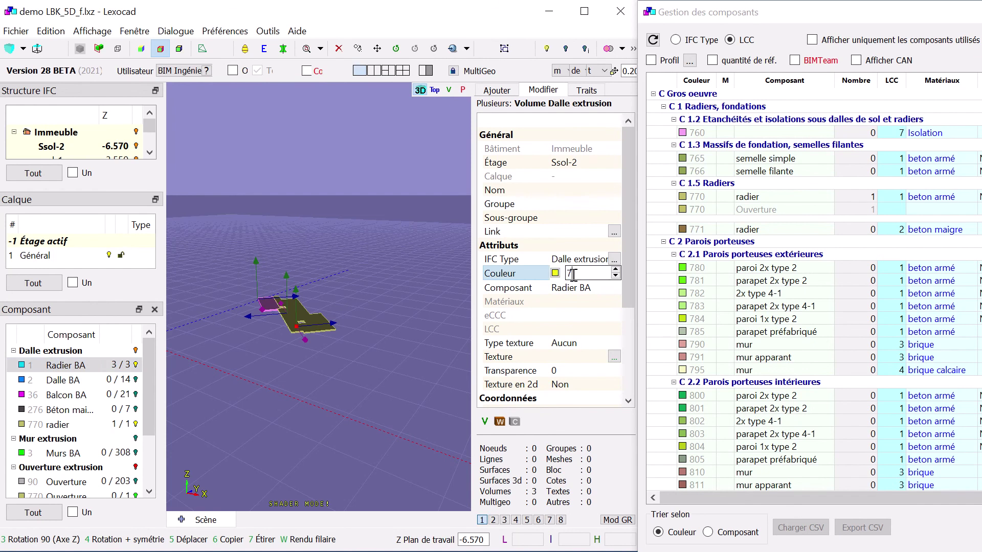
{"action": "key", "text": "Return"}
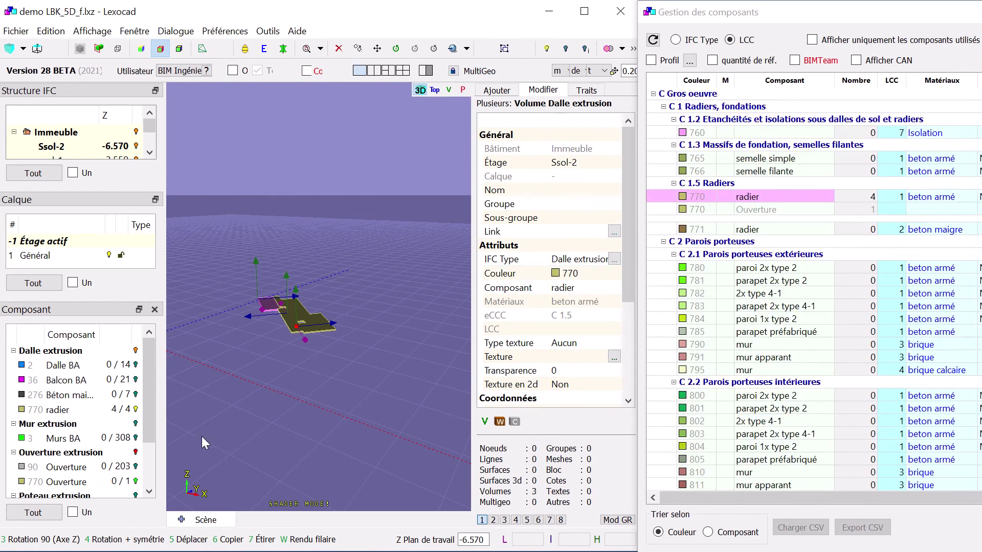
- Show the Dalle BA floor slabs, box-select them and set their colour to 840
{"action": "left_click", "coordinate": [136, 365]}
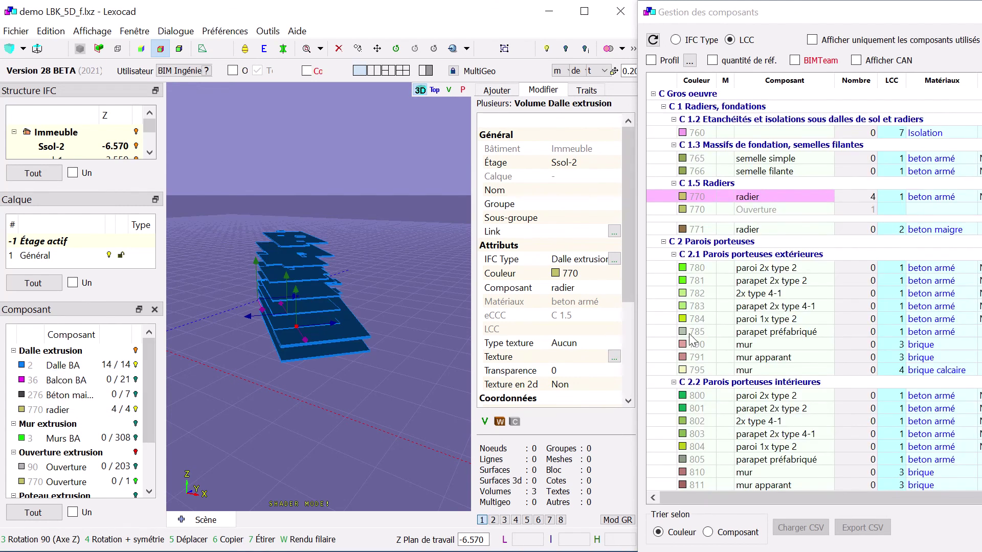
{"action": "scroll", "coordinate": [696, 338], "scroll_direction": "down", "scroll_amount": 1}
{"action": "scroll", "coordinate": [697, 339], "scroll_direction": "down", "scroll_amount": 1}
{"action": "scroll", "coordinate": [696, 338], "scroll_direction": "down", "scroll_amount": 2}
{"action": "scroll", "coordinate": [696, 338], "scroll_direction": "down", "scroll_amount": 2}
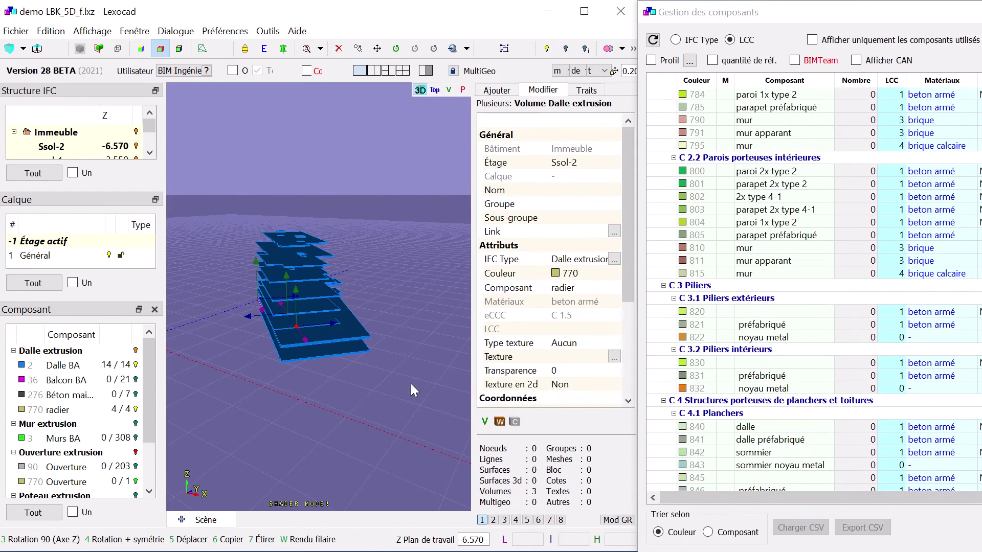
{"action": "left_click_drag", "start_coordinate": [410, 382], "coordinate": [222, 202]}
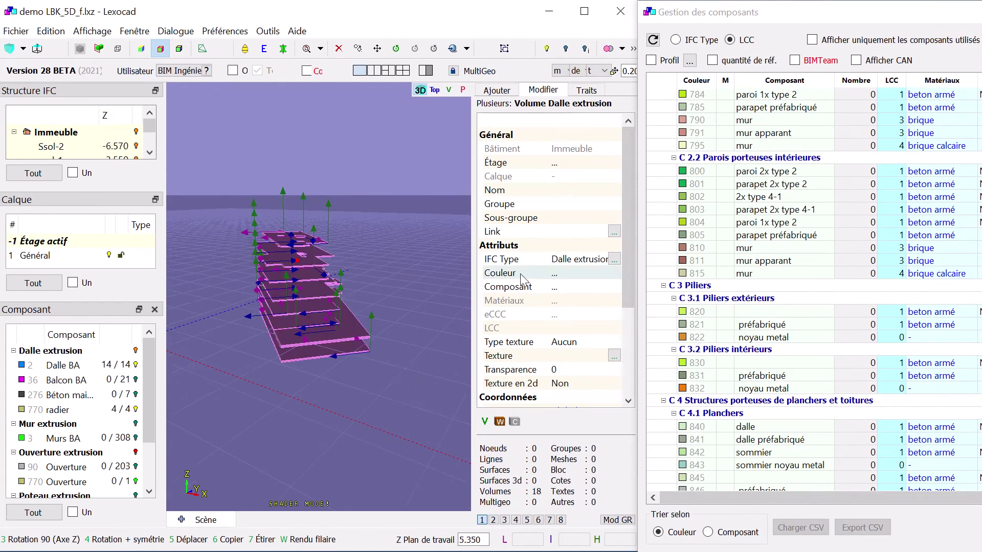
{"action": "left_click", "coordinate": [572, 277]}
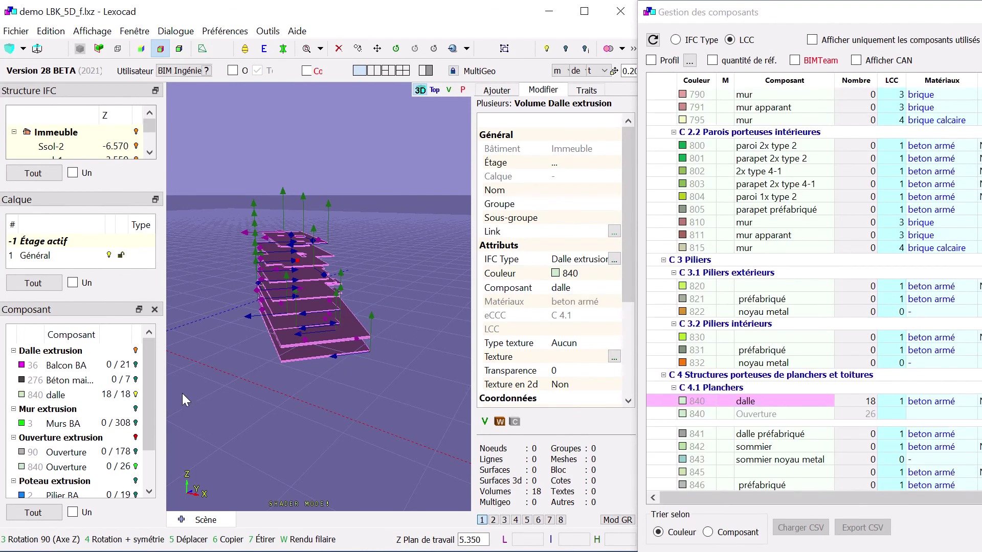
- Set the Balcon BA slabs to colour 852, then hide all components
{"action": "left_click", "coordinate": [136, 365]}
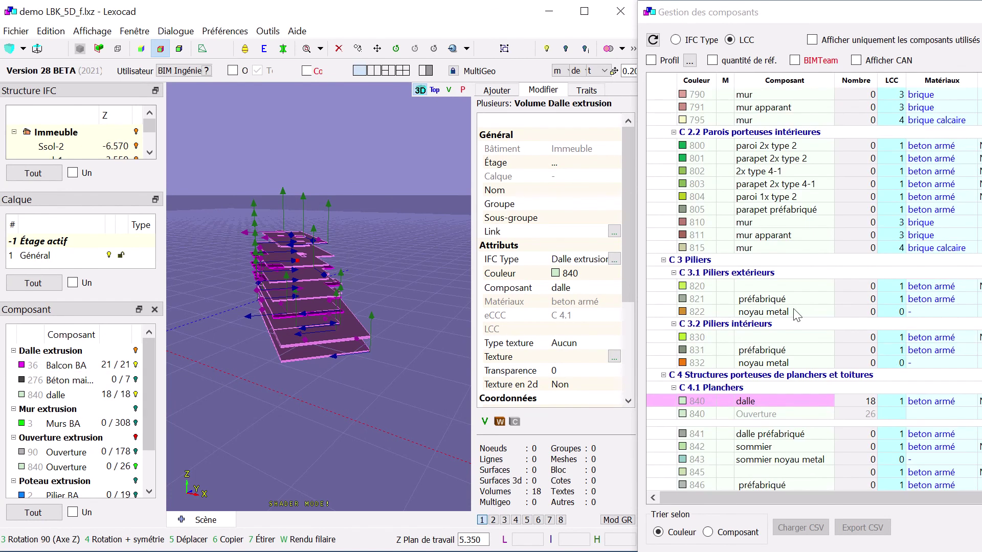
{"action": "scroll", "coordinate": [793, 308], "scroll_direction": "down", "scroll_amount": 1}
{"action": "scroll", "coordinate": [793, 309], "scroll_direction": "down", "scroll_amount": 2}
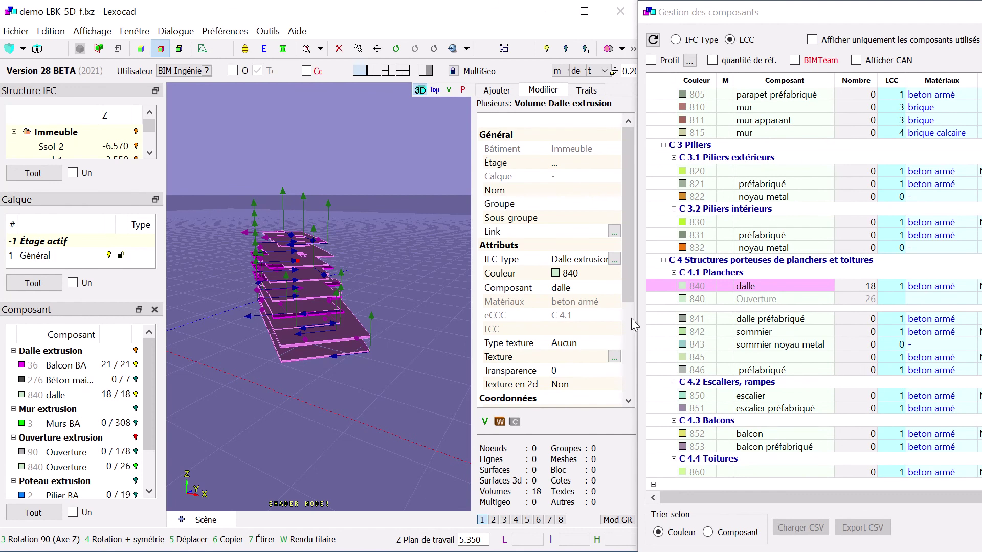
{"action": "left_click", "coordinate": [76, 367]}
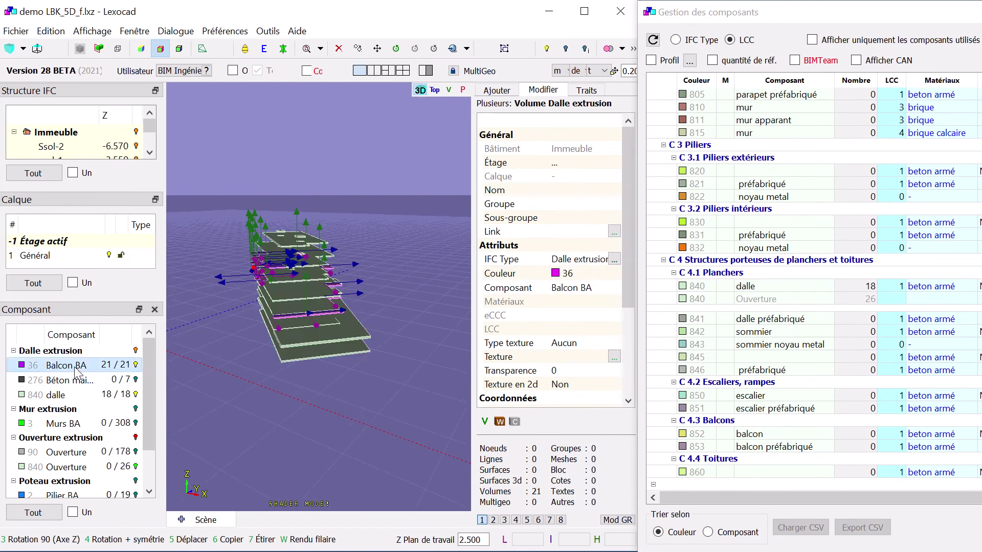
{"action": "left_click", "coordinate": [578, 274]}
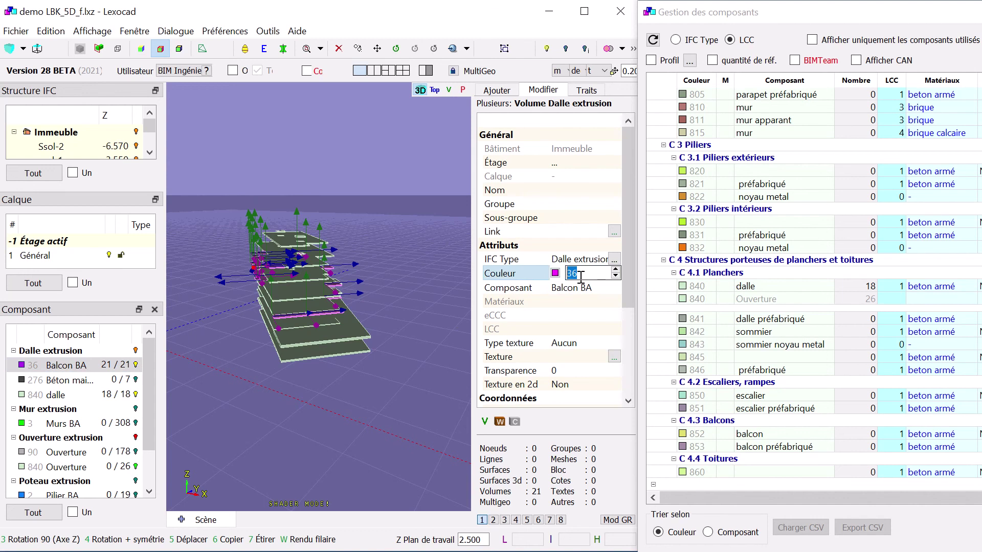
{"action": "type", "text": "852"}
{"action": "key", "text": "Return"}
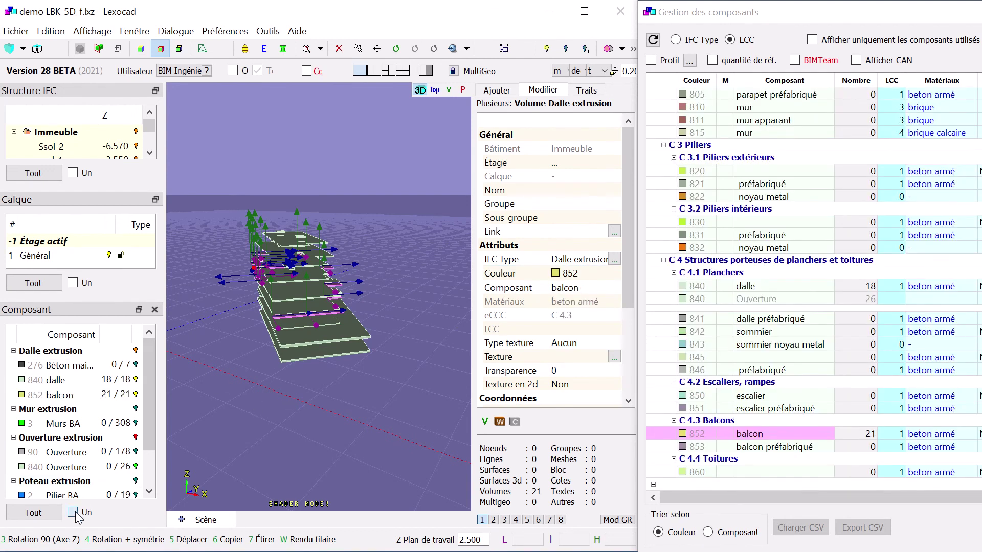
{"action": "left_click", "coordinate": [95, 423]}
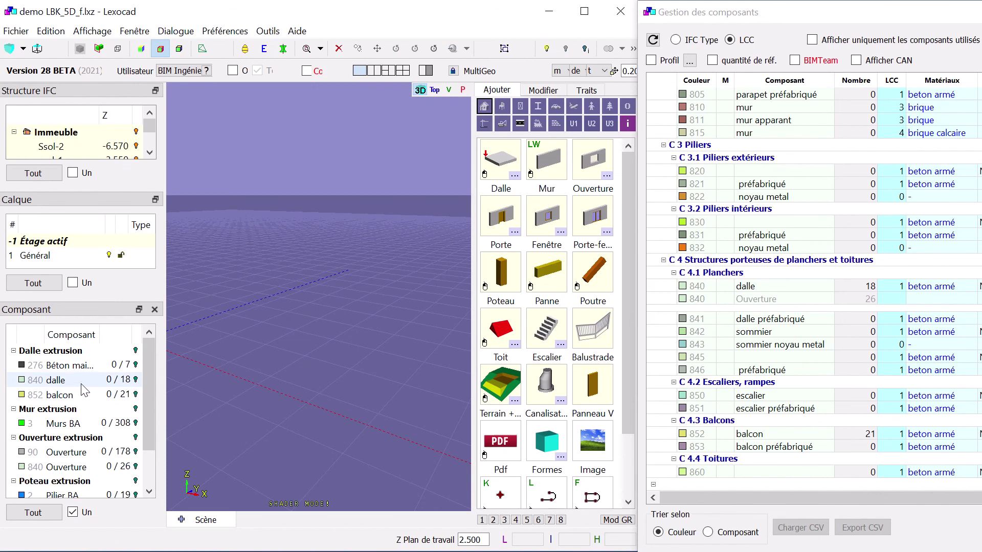
- Show the Béton maigre lean concrete slabs and set their colour to 771
{"action": "left_click", "coordinate": [79, 370]}
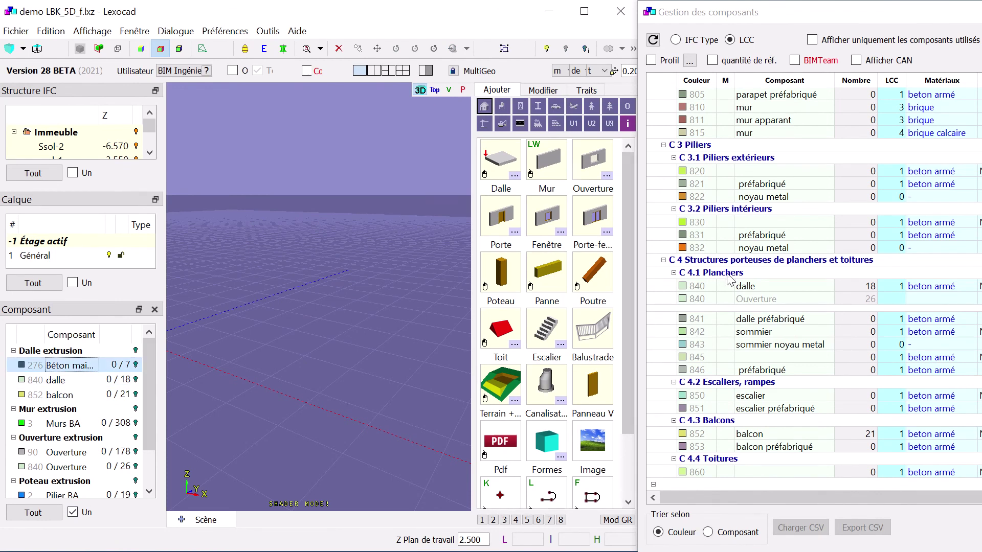
{"action": "scroll", "coordinate": [735, 276], "scroll_direction": "up", "scroll_amount": 5}
{"action": "scroll", "coordinate": [735, 276], "scroll_direction": "up", "scroll_amount": 3}
{"action": "scroll", "coordinate": [734, 276], "scroll_direction": "up", "scroll_amount": 1}
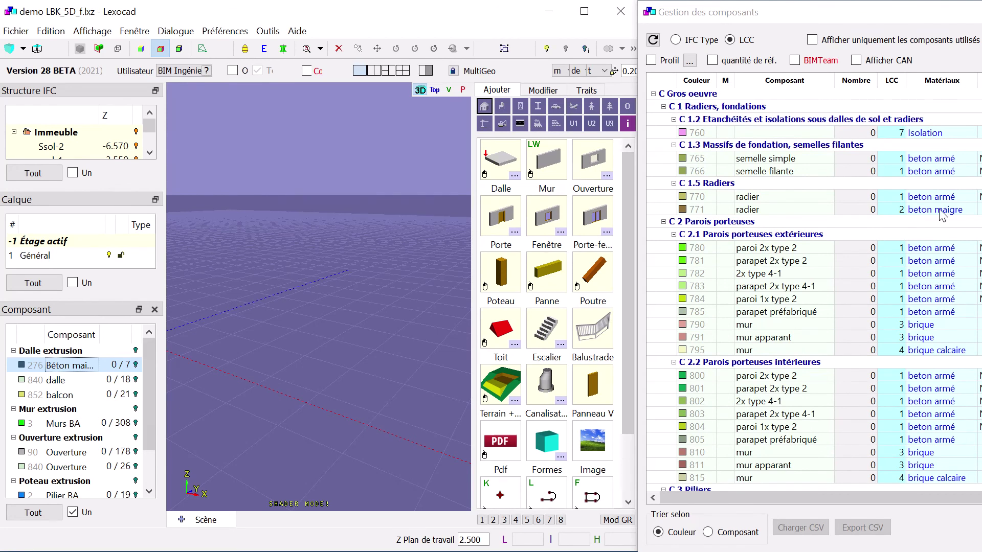
{"action": "left_click", "coordinate": [135, 365]}
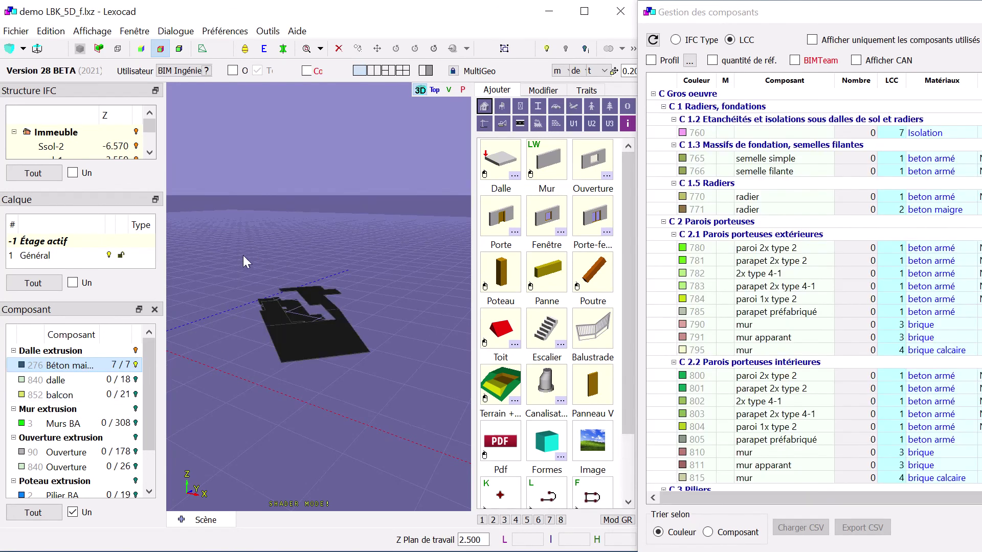
{"action": "left_click_drag", "start_coordinate": [244, 255], "coordinate": [395, 388]}
{"action": "left_click", "coordinate": [589, 274]}
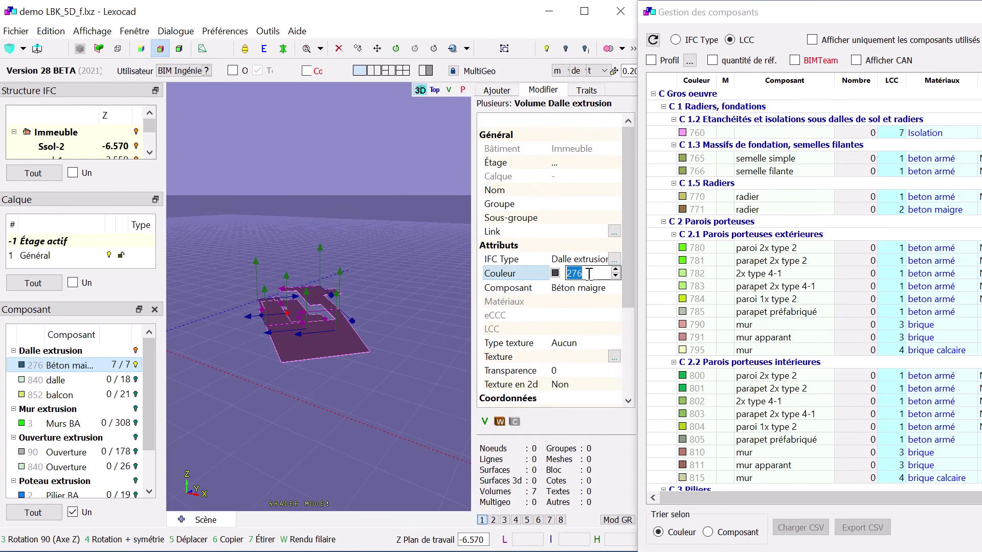
{"action": "type", "text": "771"}
{"action": "key", "text": "Return"}
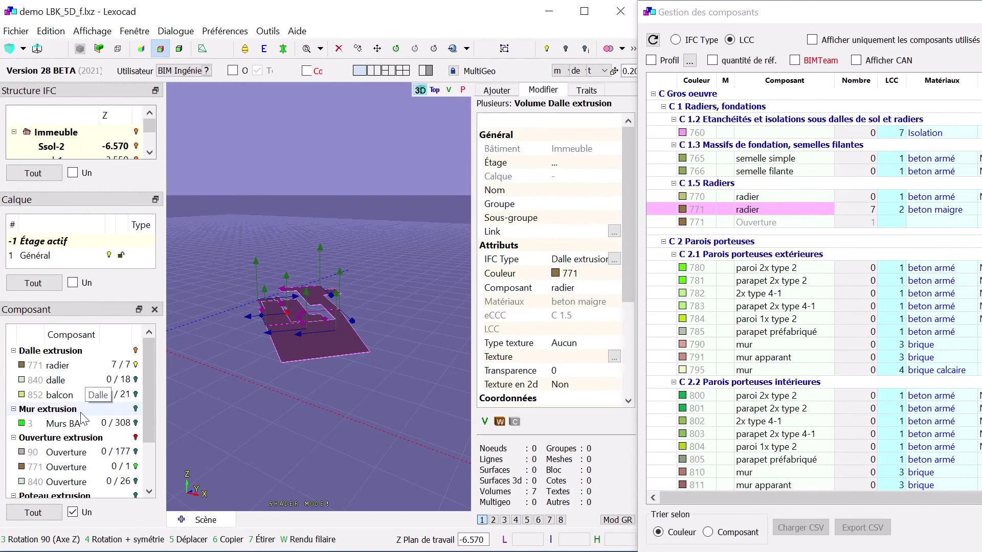
- Set the Murs BA walls to colour 780, then show only the Pilier BA columns
{"action": "left_click", "coordinate": [136, 423]}
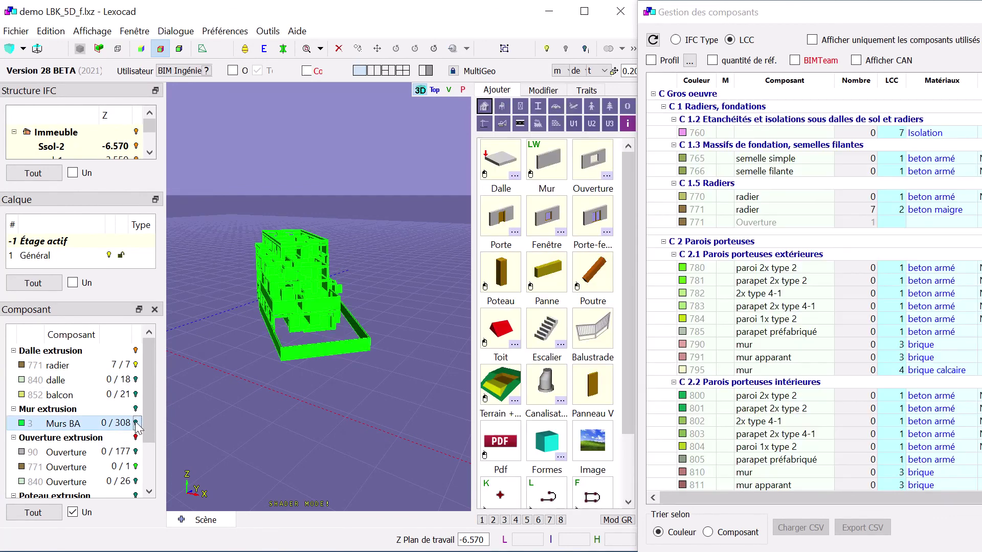
{"action": "left_click_drag", "start_coordinate": [408, 397], "coordinate": [210, 197]}
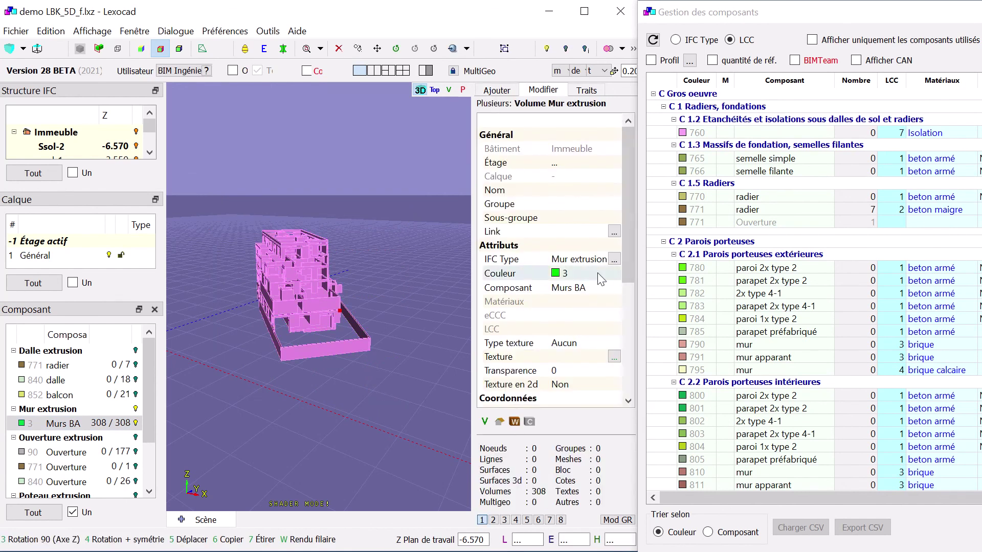
{"action": "left_click", "coordinate": [570, 275]}
{"action": "type", "text": "78"}
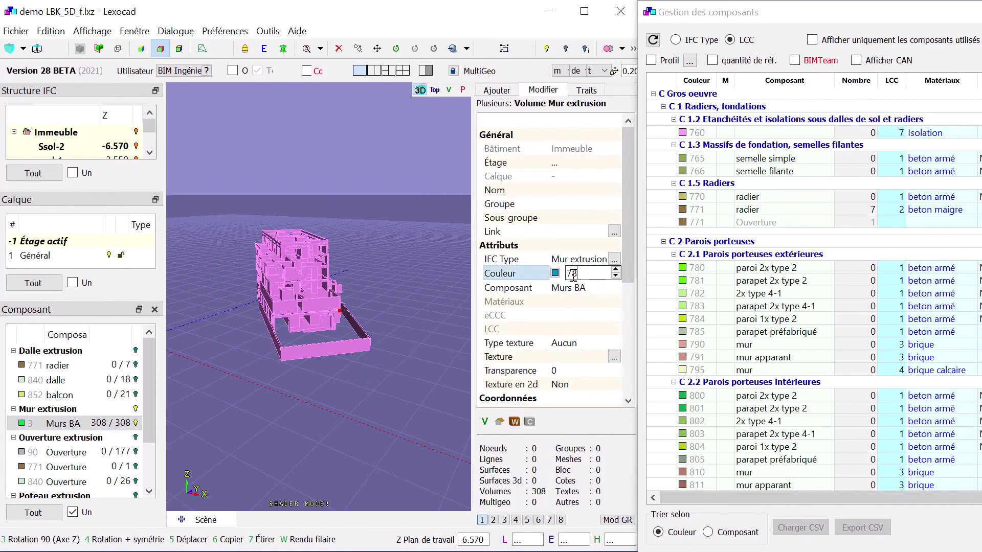
{"action": "type", "text": "0"}
{"action": "key", "text": "Return"}
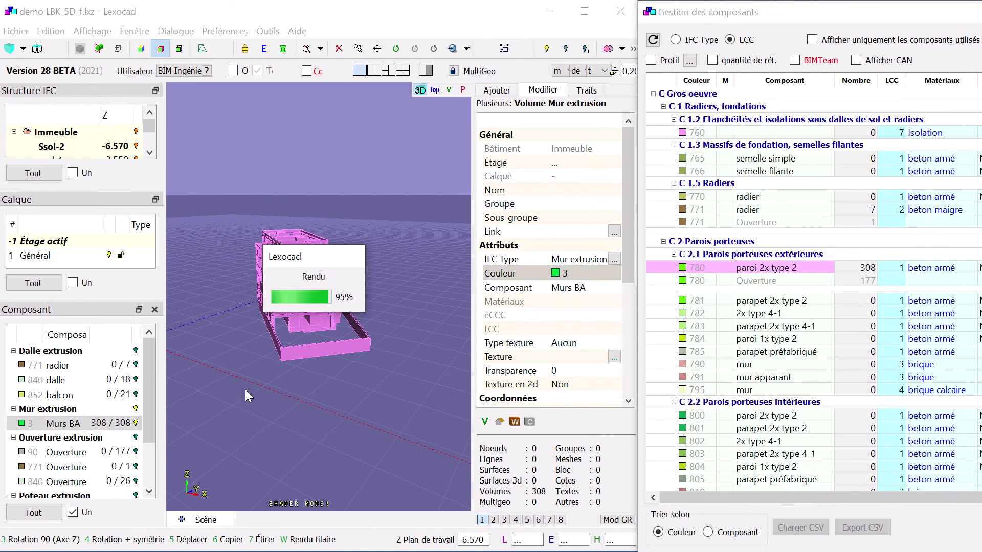
{"action": "scroll", "coordinate": [123, 400], "scroll_direction": "down", "scroll_amount": 2}
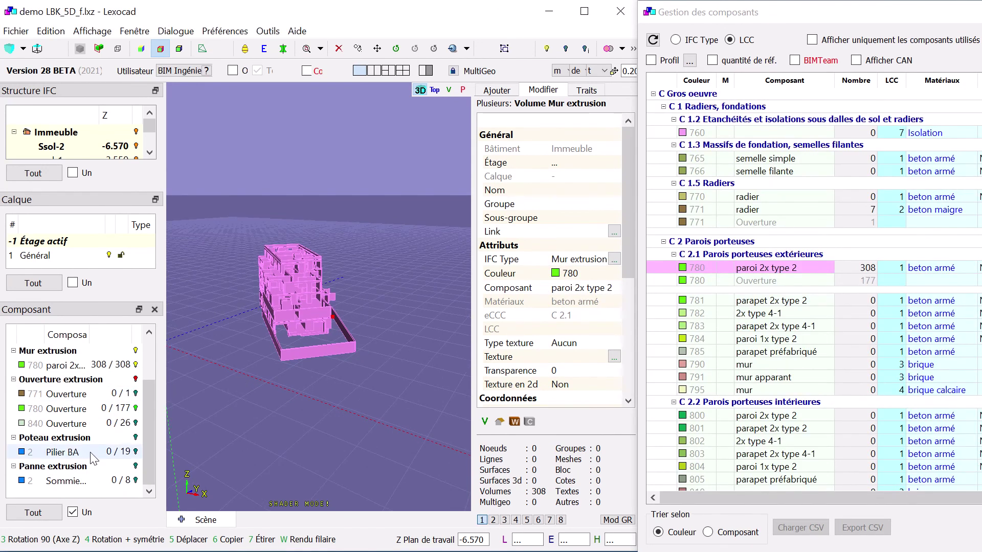
{"action": "left_click", "coordinate": [136, 453]}
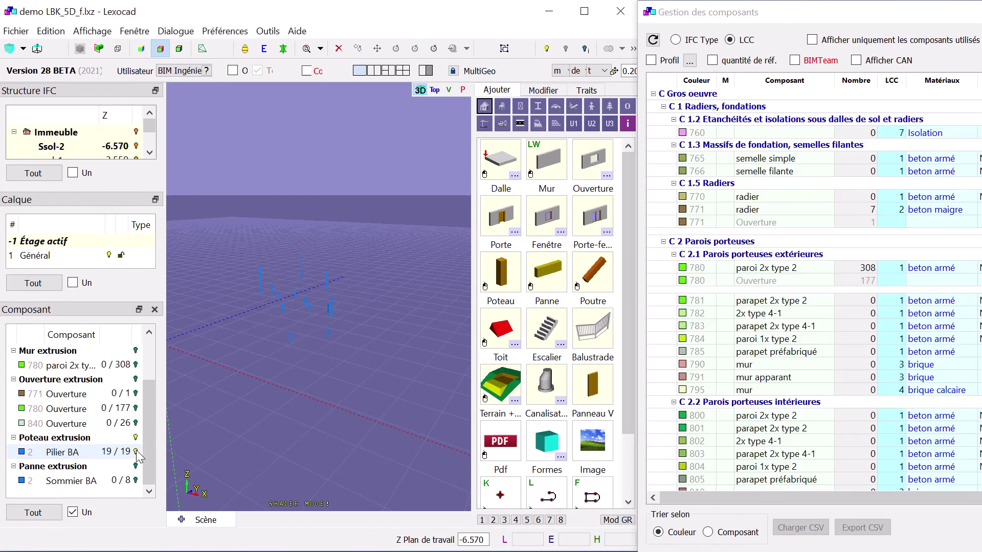
- Select the 19 Pilier BA columns and set their colour to 820
{"action": "left_click", "coordinate": [229, 213]}
{"action": "scroll", "coordinate": [736, 296], "scroll_direction": "down", "scroll_amount": 3}
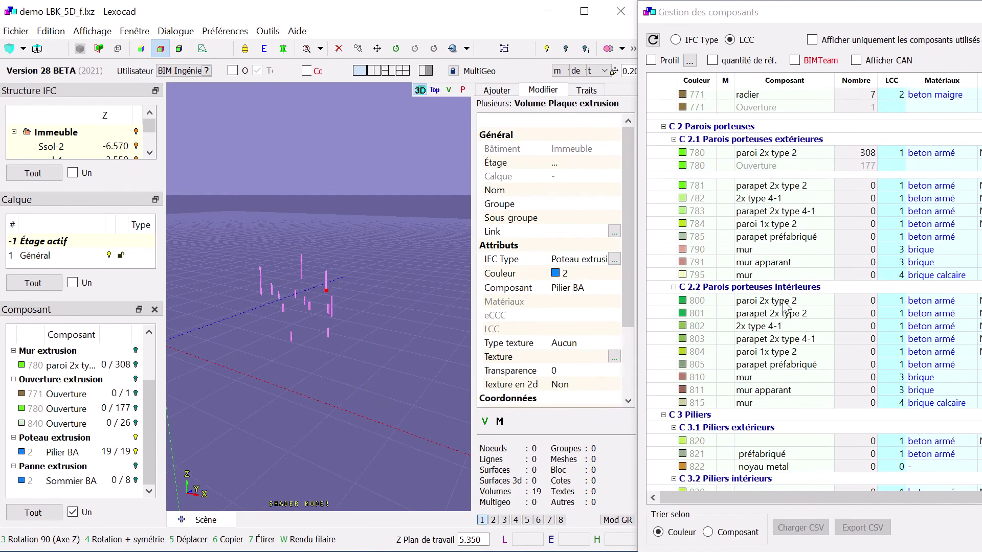
{"action": "scroll", "coordinate": [736, 296], "scroll_direction": "down", "scroll_amount": 2}
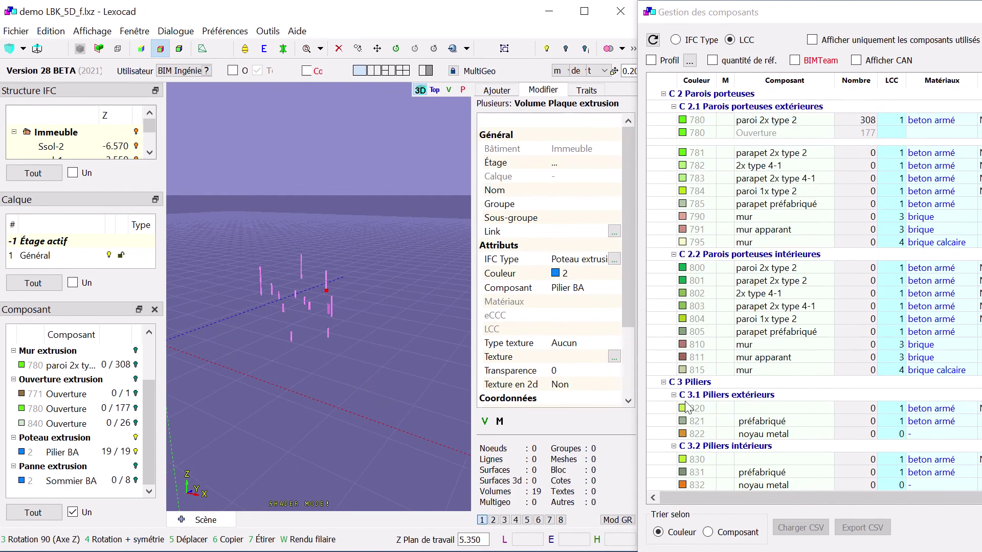
{"action": "left_click", "coordinate": [572, 273]}
{"action": "type", "text": "820"}
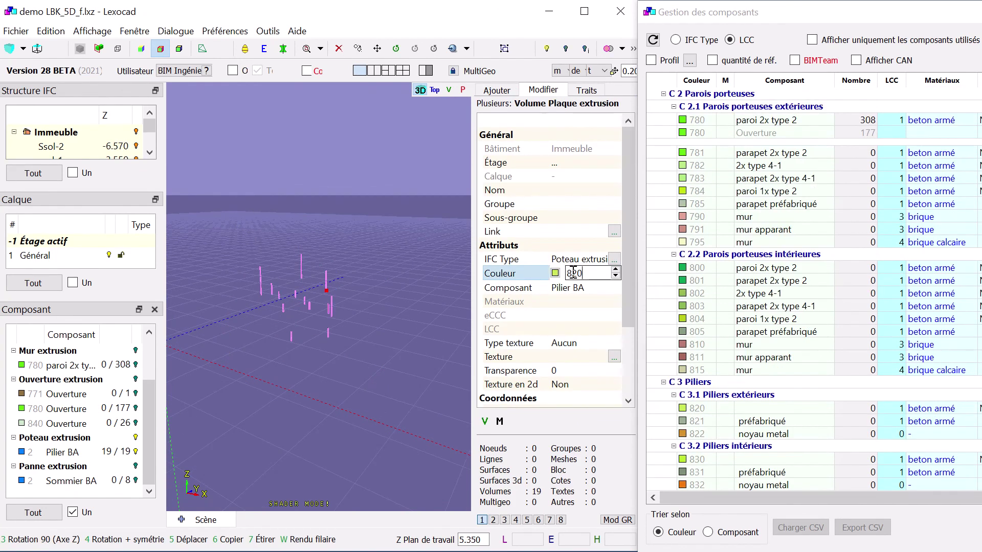
{"action": "key", "text": "Return"}
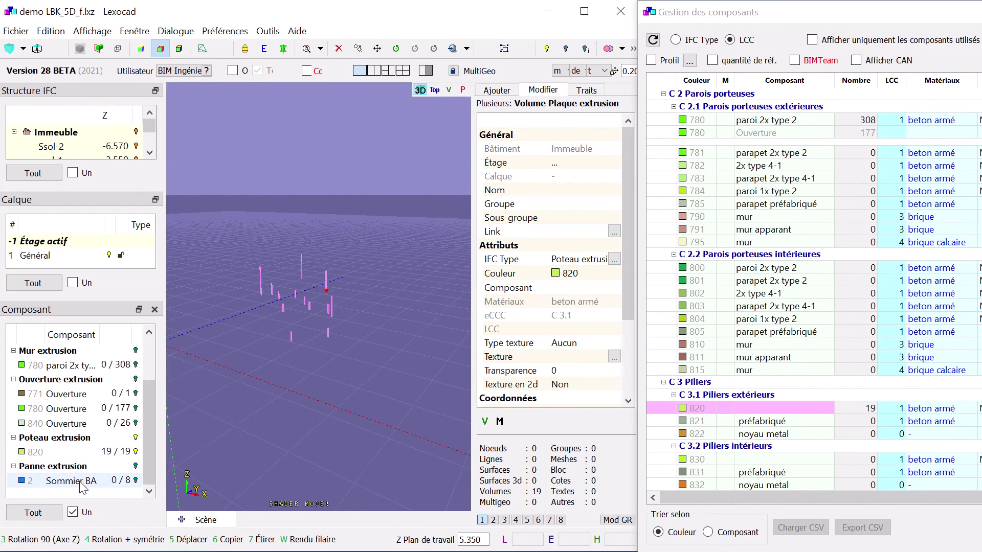
- Set the 8 Sommier BA beams to colour 842, then widen the main window
{"action": "left_click", "coordinate": [135, 480]}
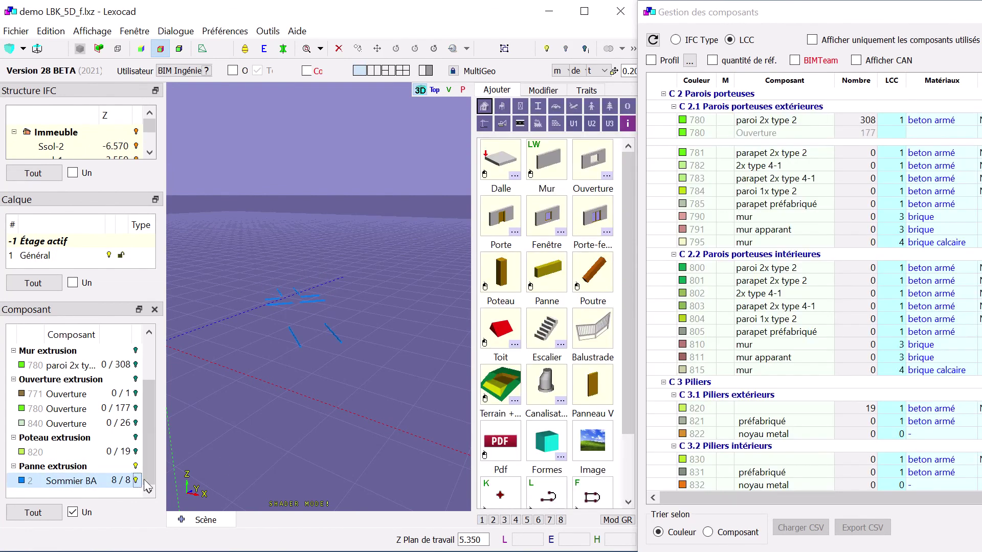
{"action": "left_click_drag", "start_coordinate": [229, 267], "coordinate": [349, 377]}
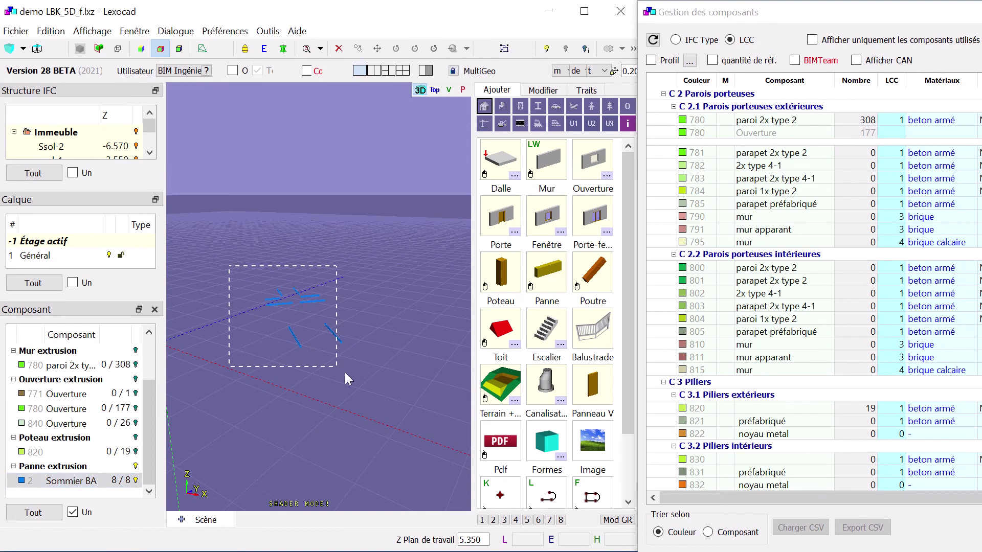
{"action": "scroll", "coordinate": [792, 368], "scroll_direction": "down", "scroll_amount": 1}
{"action": "scroll", "coordinate": [792, 368], "scroll_direction": "down", "scroll_amount": 1}
{"action": "scroll", "coordinate": [792, 368], "scroll_direction": "down", "scroll_amount": 1}
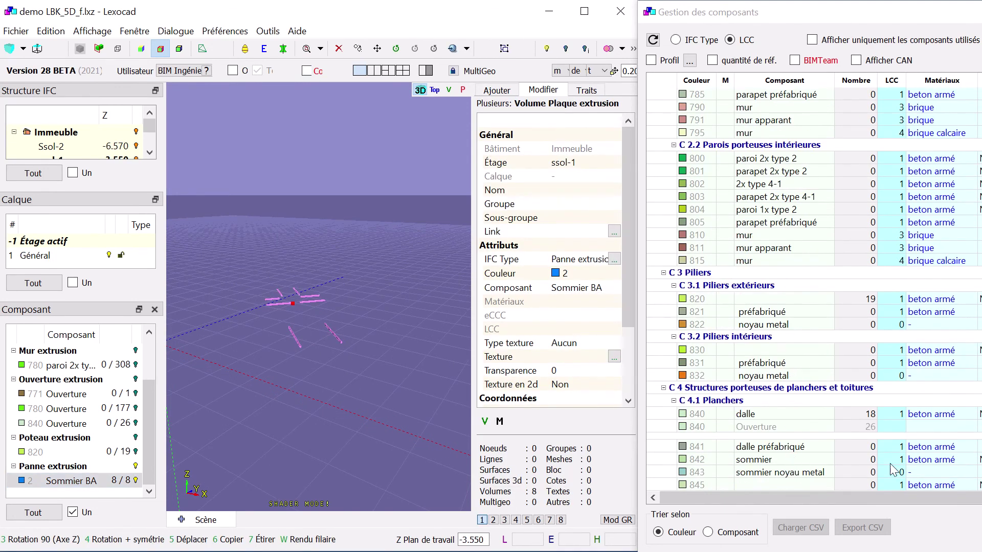
{"action": "left_click", "coordinate": [579, 274]}
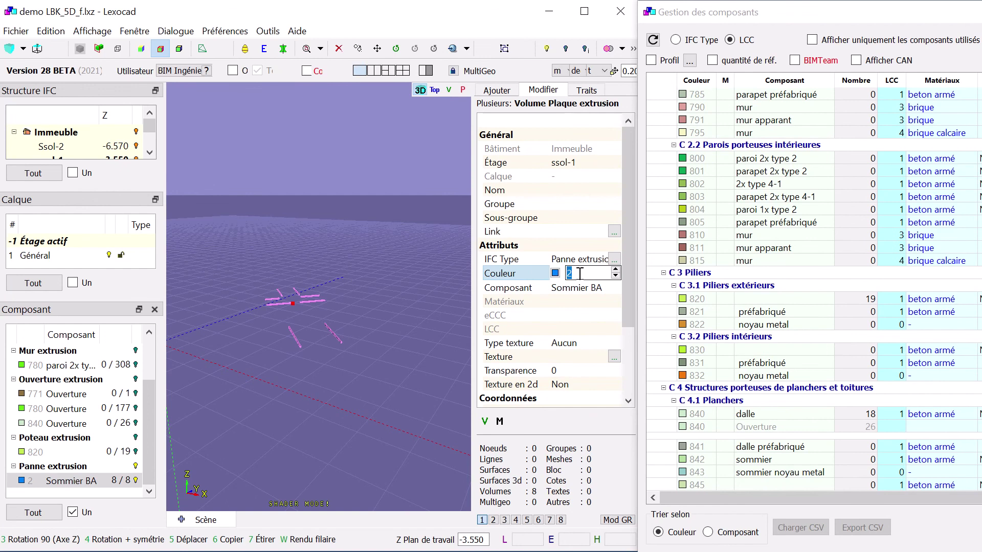
{"action": "type", "text": "842"}
{"action": "key", "text": "Return"}
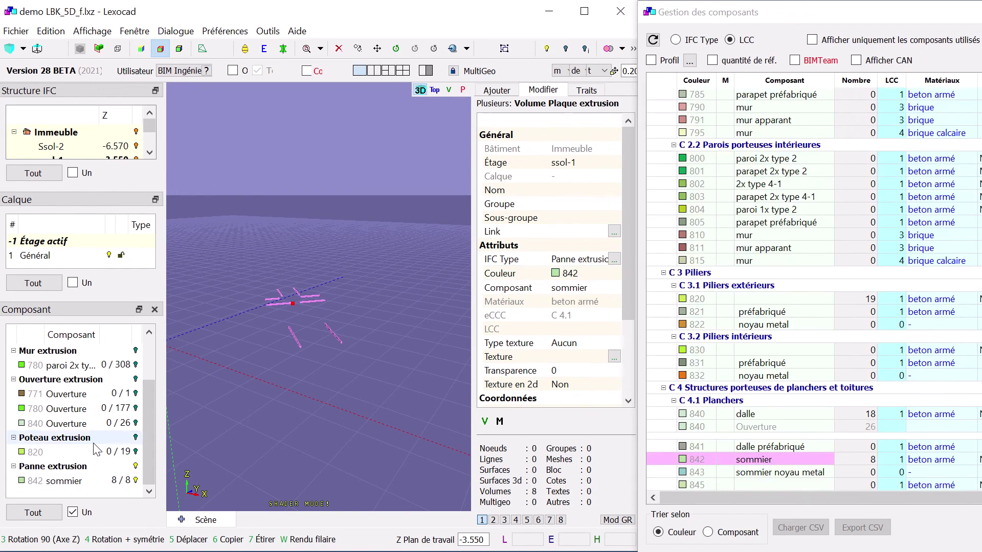
{"action": "scroll", "coordinate": [94, 450], "scroll_direction": "up", "scroll_amount": 1}
{"action": "scroll", "coordinate": [94, 450], "scroll_direction": "up", "scroll_amount": 1}
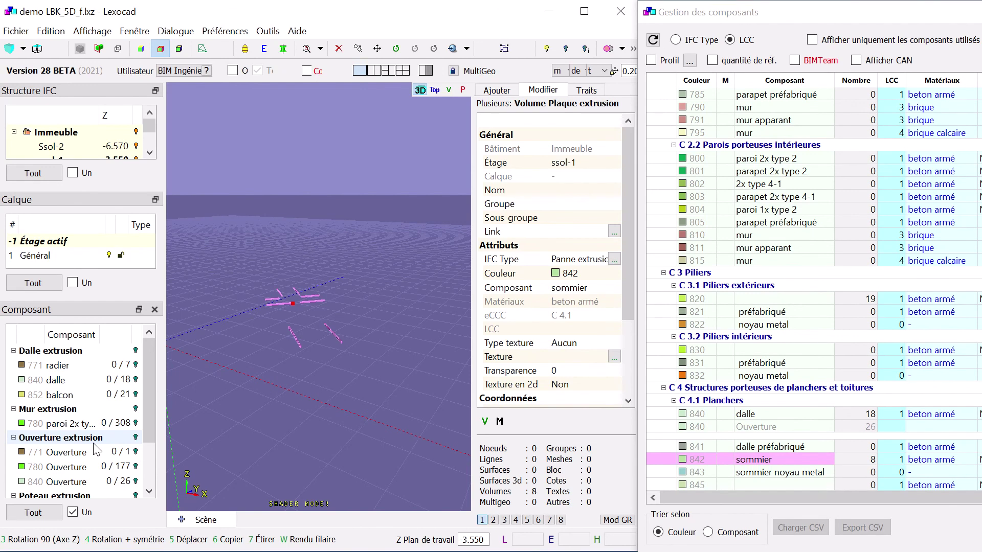
{"action": "scroll", "coordinate": [97, 450], "scroll_direction": "down", "scroll_amount": 2}
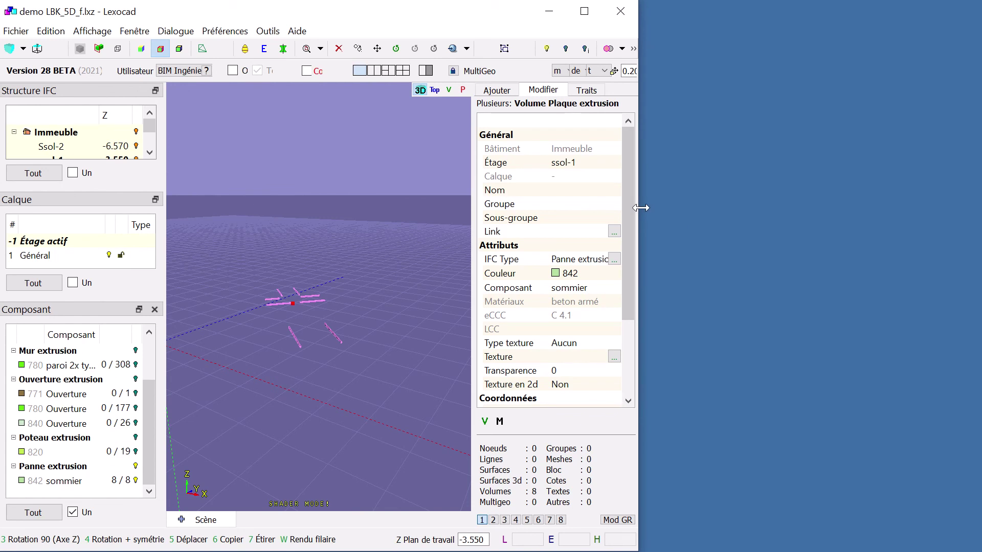
{"action": "left_click_drag", "start_coordinate": [637, 208], "coordinate": [979, 226]}
- Deselect the beams, unhide all components and orbit to view the whole recoloured building
{"action": "left_click", "coordinate": [751, 238]}
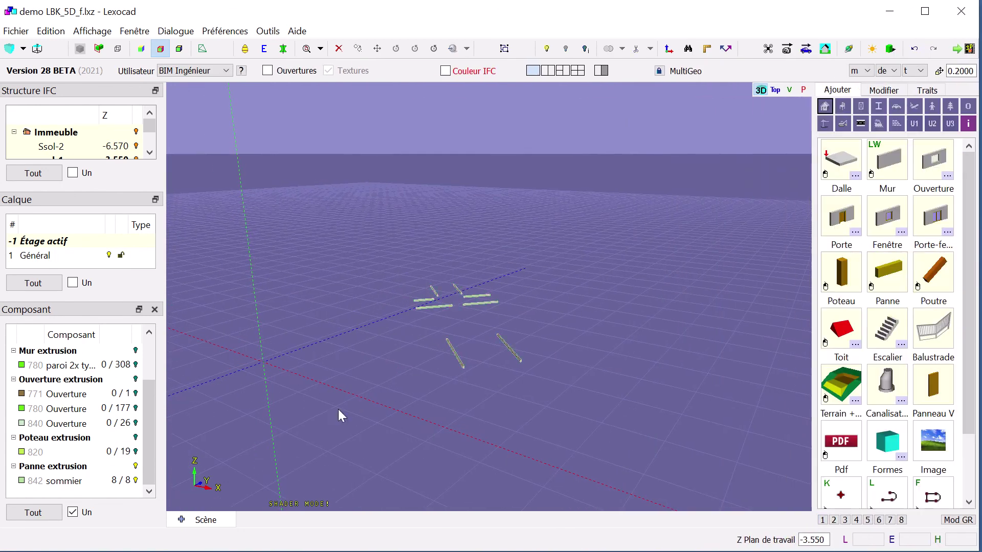
{"action": "left_click", "coordinate": [73, 513]}
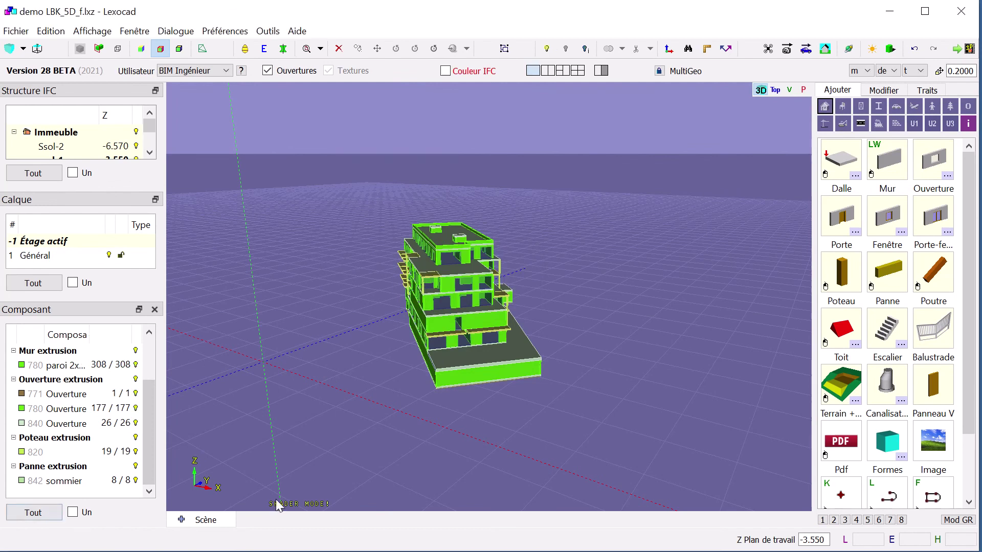
{"action": "middle_click_drag", "start_coordinate": [494, 341], "coordinate": [468, 364]}
{"action": "scroll", "coordinate": [563, 342], "scroll_direction": "up", "scroll_amount": 3}
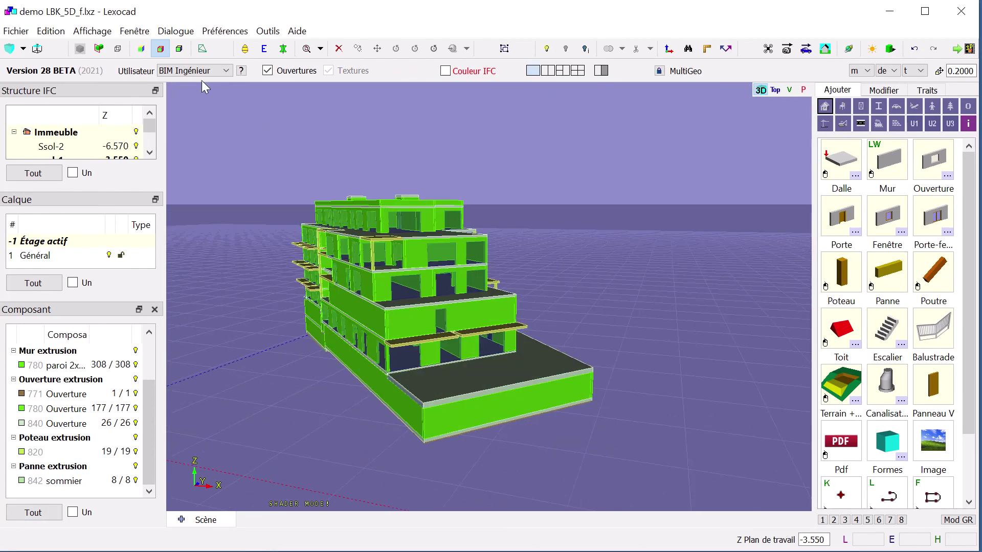
{"action": "left_click", "coordinate": [176, 32]}
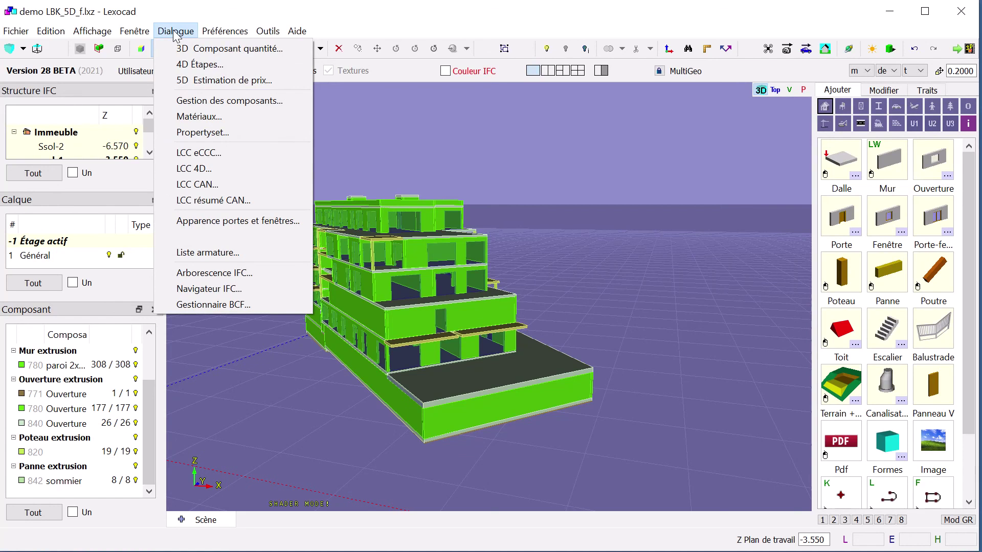
- Open and enlarge the LCC CAN report, expand radier to its CAN 131.11 row, then close it
{"action": "left_click", "coordinate": [226, 185]}
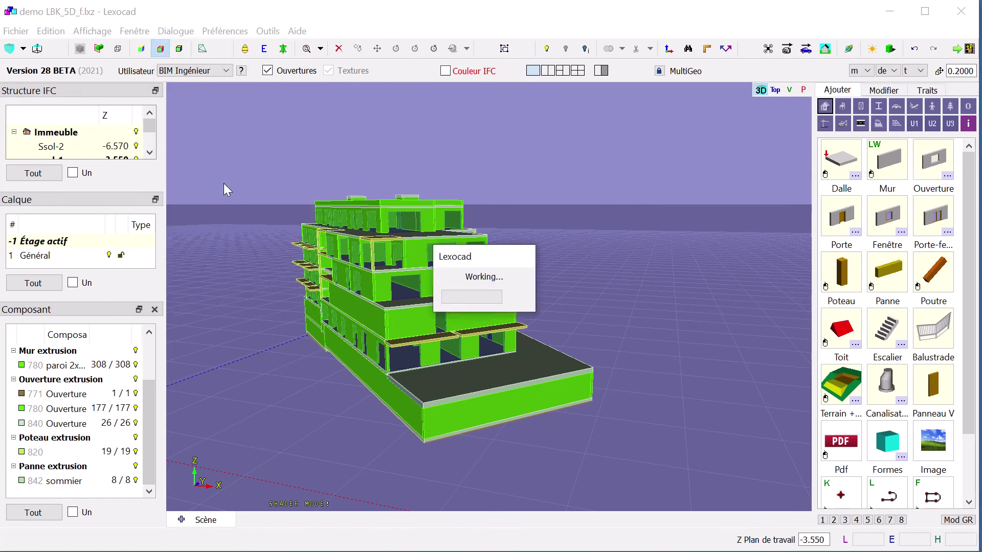
{"action": "left_click_drag", "start_coordinate": [251, 187], "coordinate": [237, 97]}
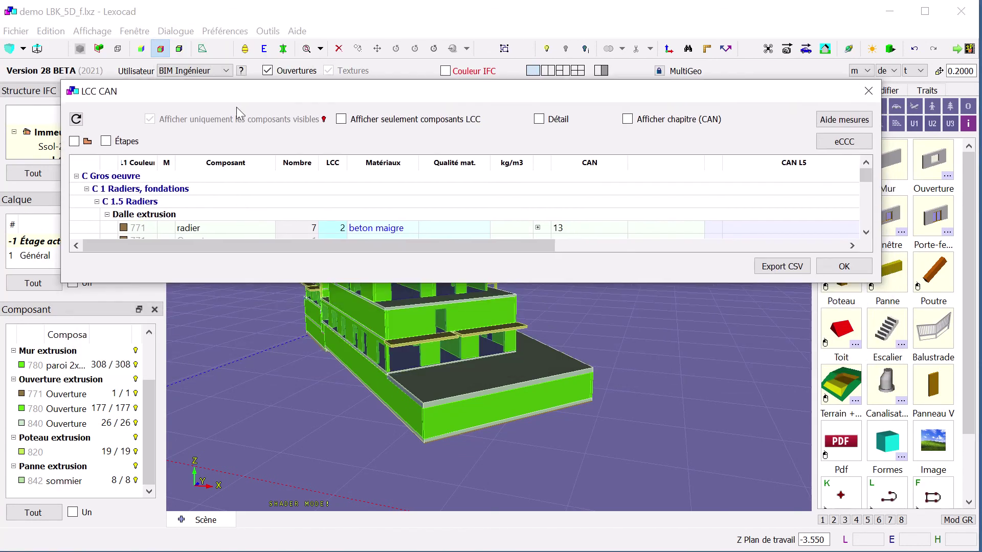
{"action": "left_click_drag", "start_coordinate": [241, 284], "coordinate": [246, 487]}
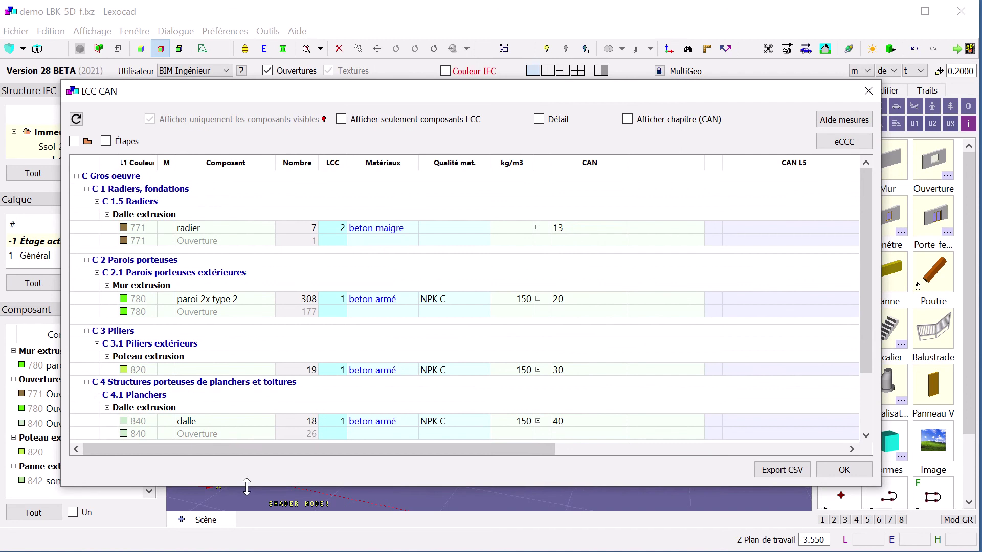
{"action": "left_click", "coordinate": [538, 227]}
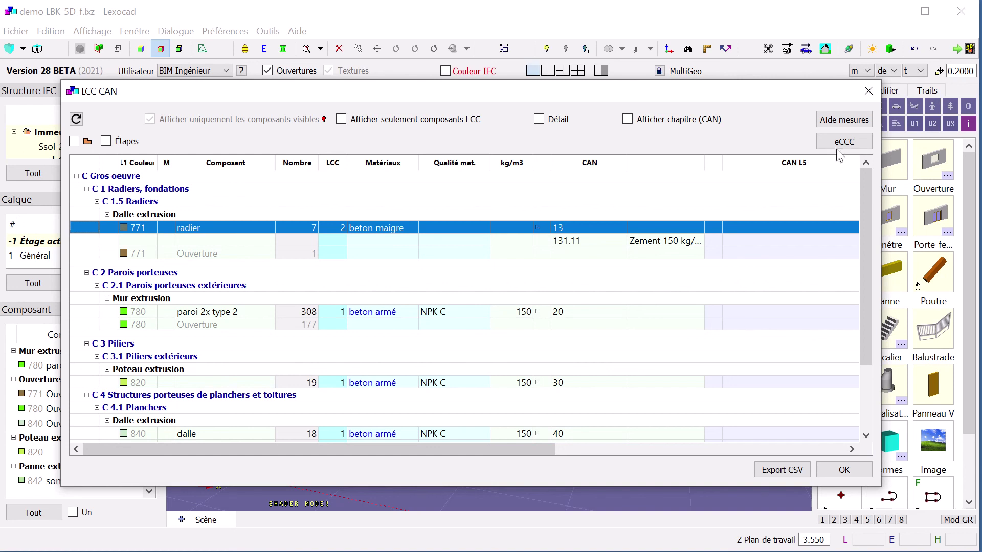
{"action": "left_click", "coordinate": [869, 90]}
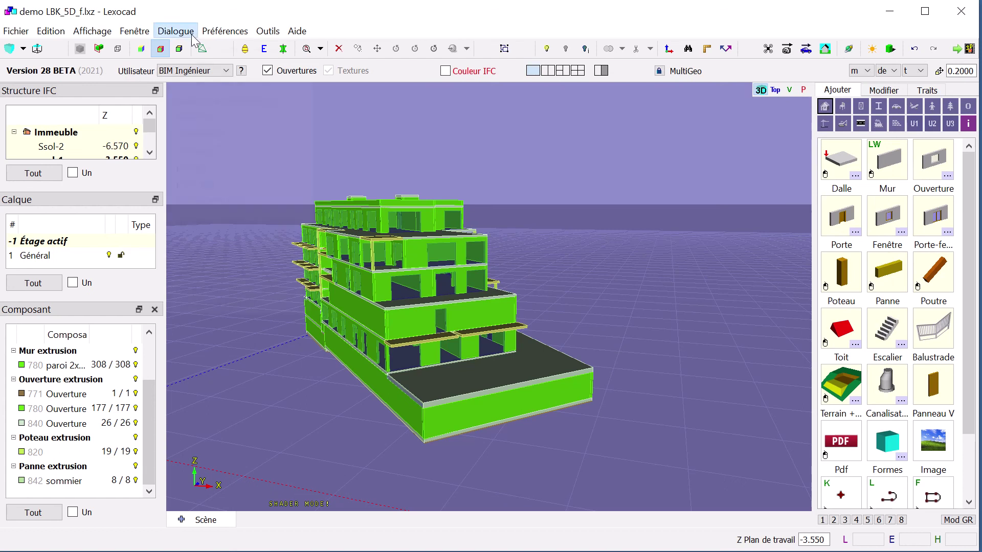
- Open the LCC résumé CAN summary, move it to the upper left and enlarge it
{"action": "left_click", "coordinate": [175, 31]}
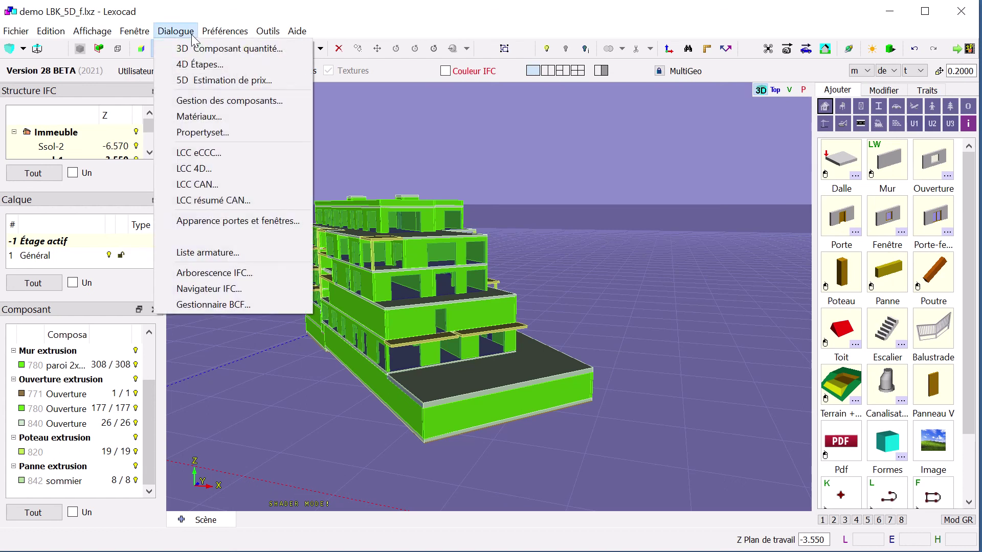
{"action": "left_click", "coordinate": [226, 201]}
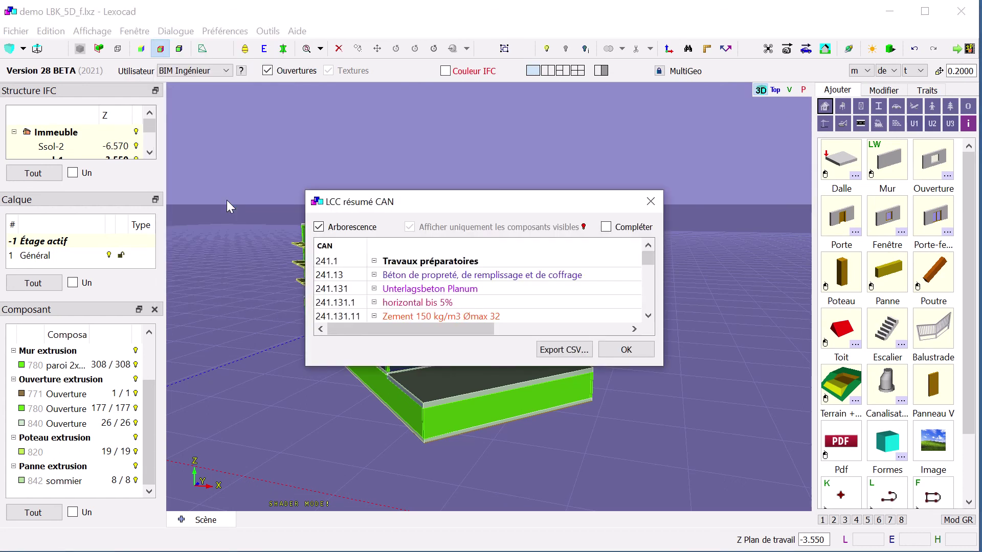
{"action": "left_click_drag", "start_coordinate": [467, 203], "coordinate": [283, 59]}
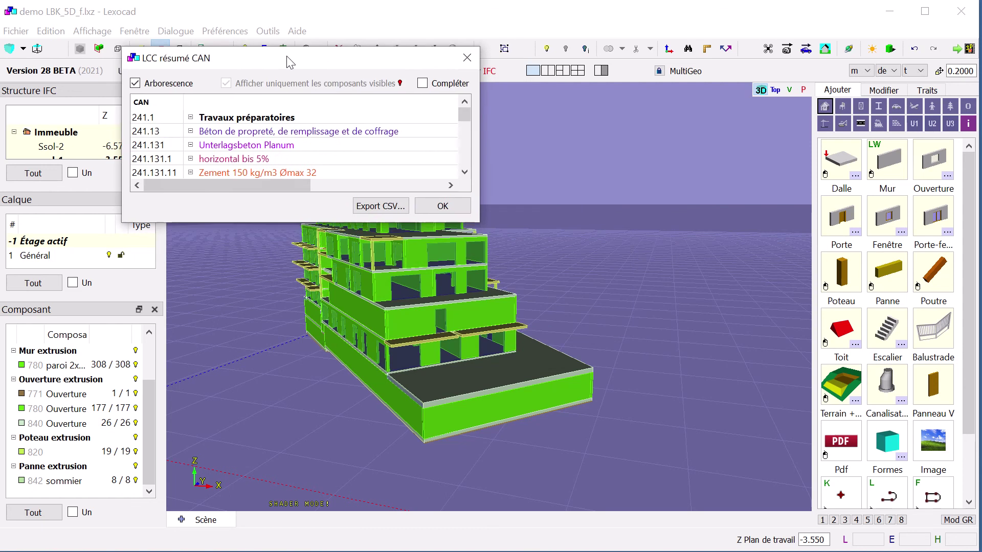
{"action": "mouse_move", "coordinate": [479, 222]}
{"action": "left_mouse_down"}
{"action": "mouse_move", "coordinate": [733, 495]}
{"action": "mouse_move", "coordinate": [839, 520]}
{"action": "left_mouse_up"}
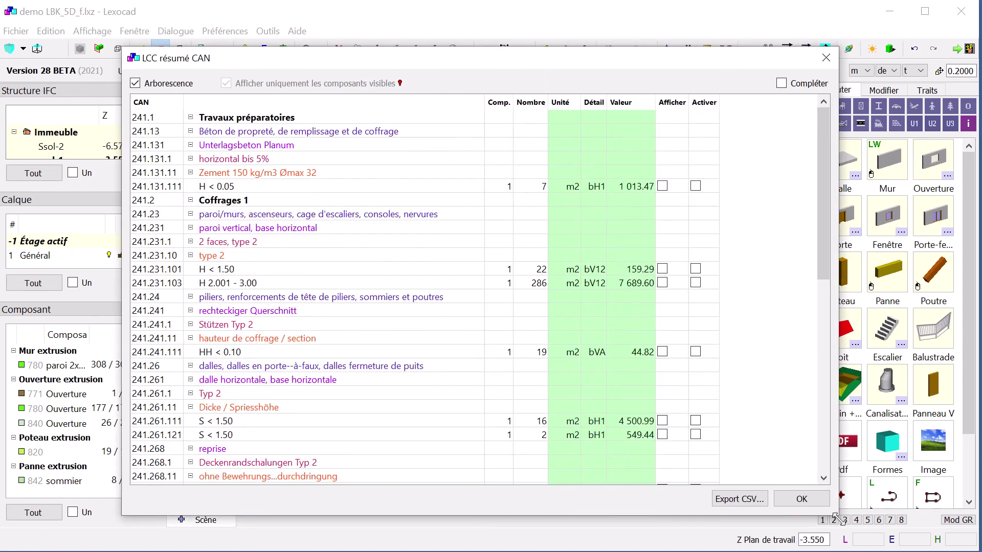